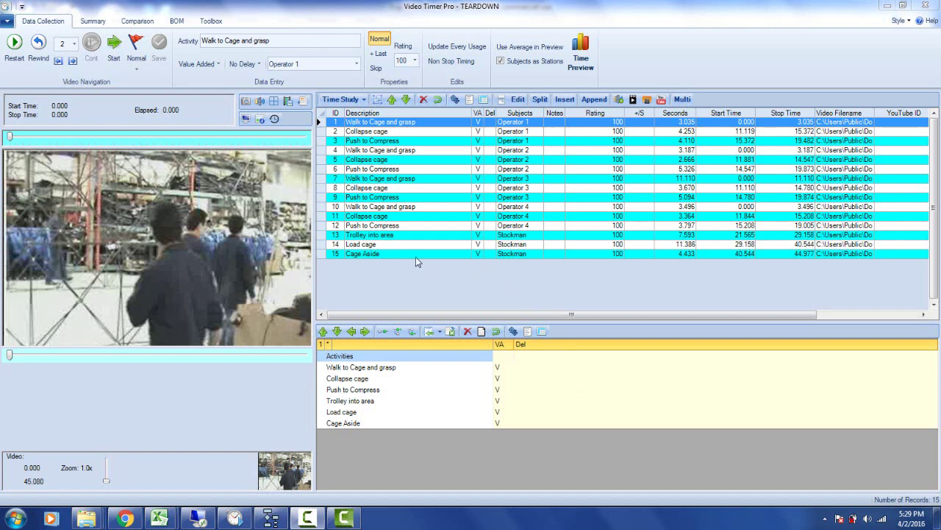
- Play back the Load cage element, then replay the video from 22 seconds
left_click(377, 247)
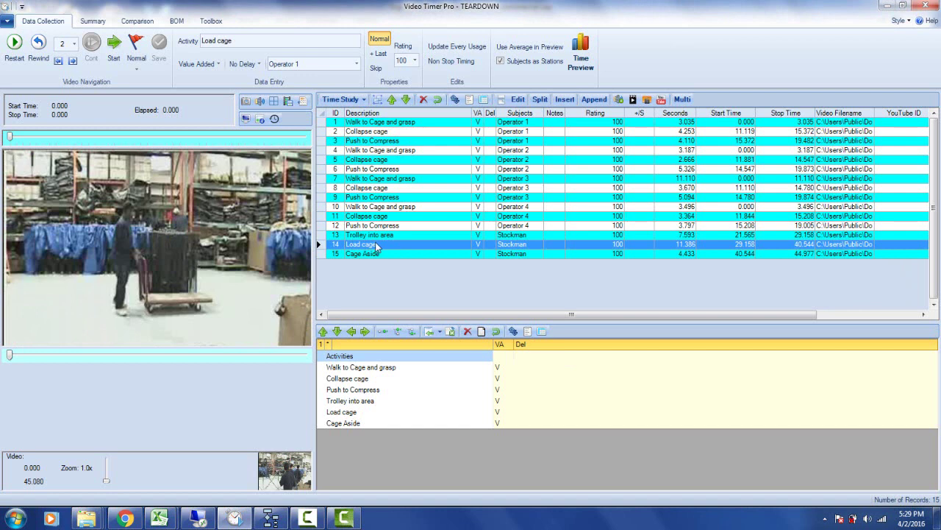
double_click(377, 247)
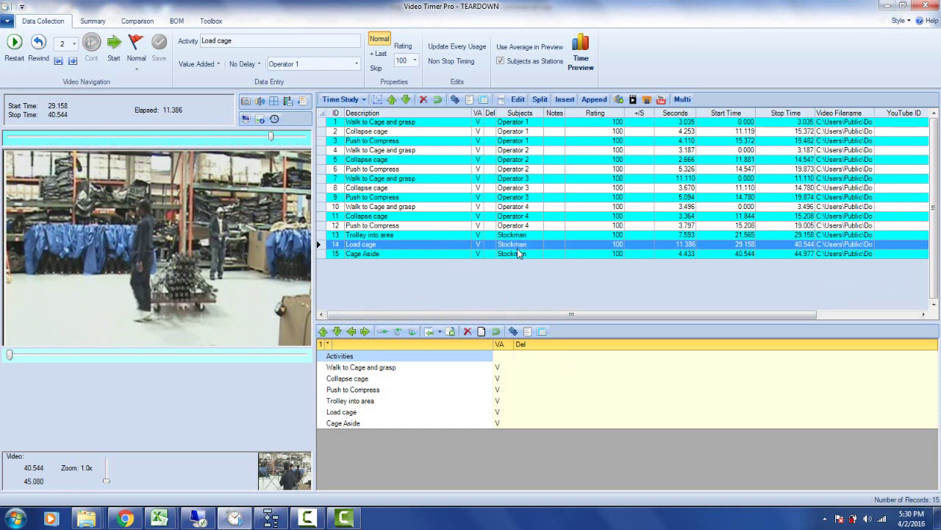
left_click(14, 41)
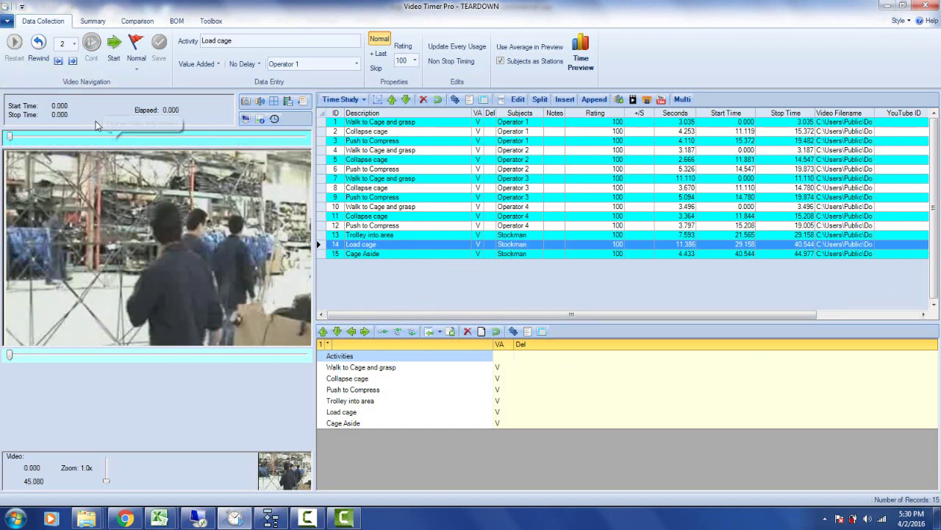
left_click_drag(10, 137, 153, 136)
left_click(114, 44)
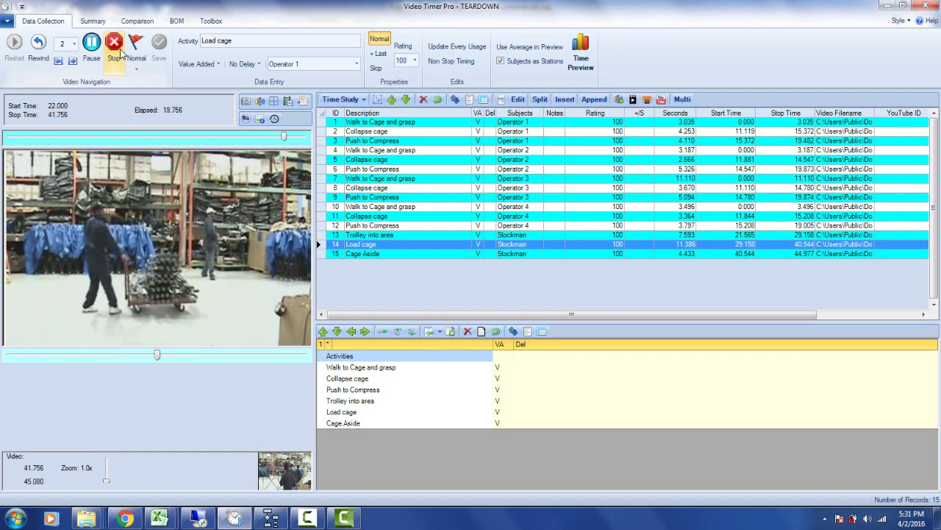
left_click(116, 46)
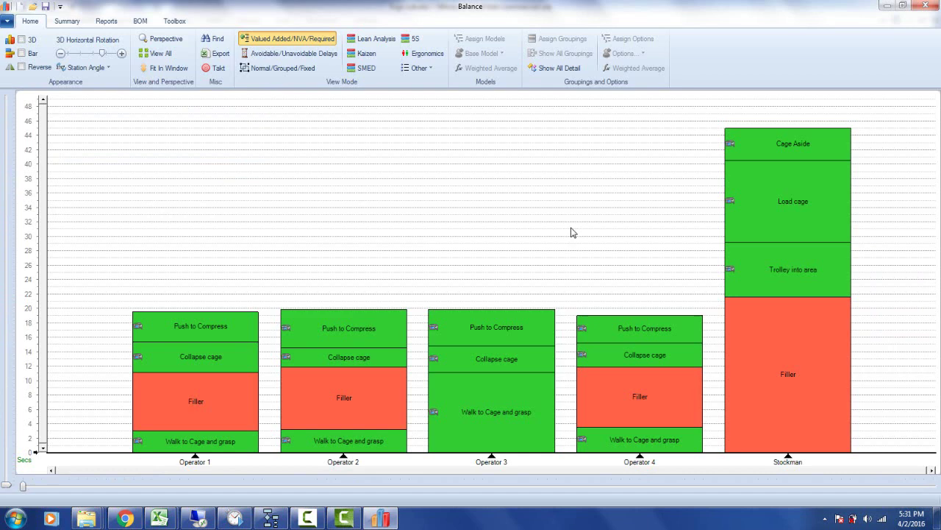
- Open Video Training for the Stockman's tasks and play from Trolley into area
right_click(786, 466)
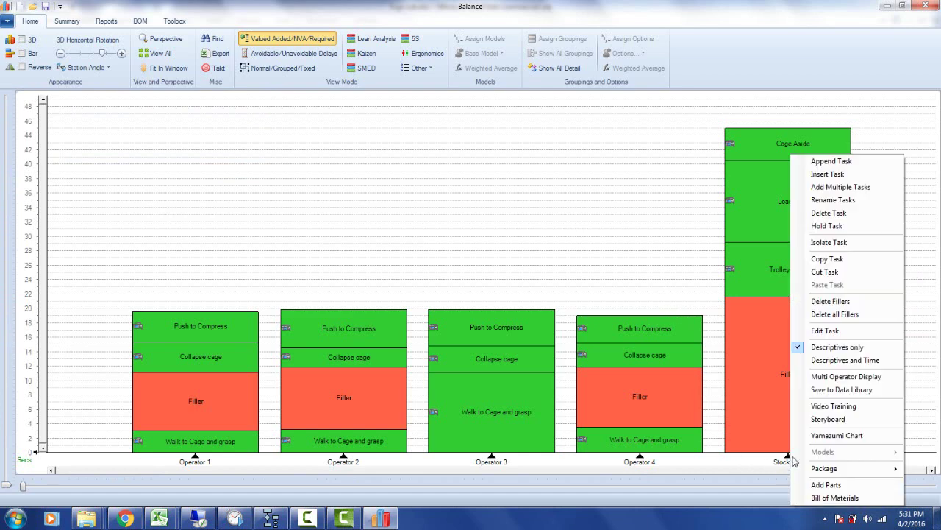
left_click(812, 406)
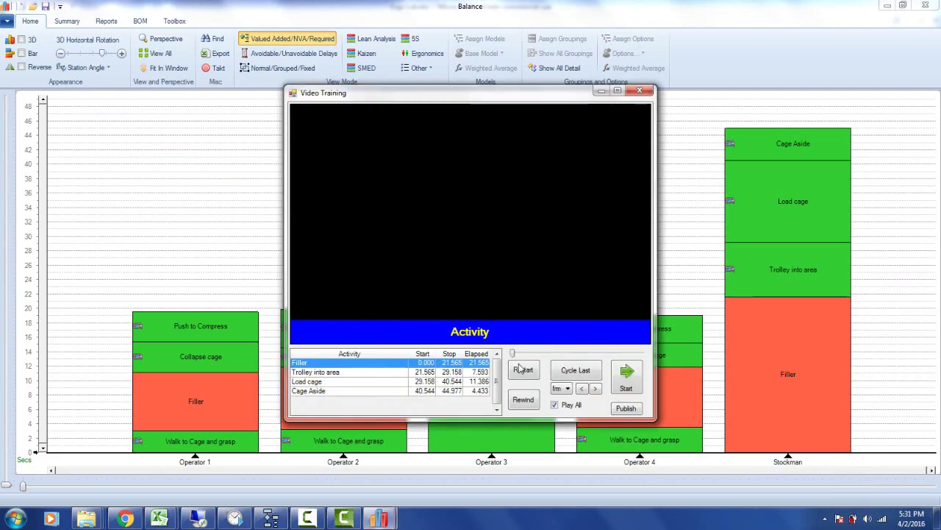
left_click(373, 373)
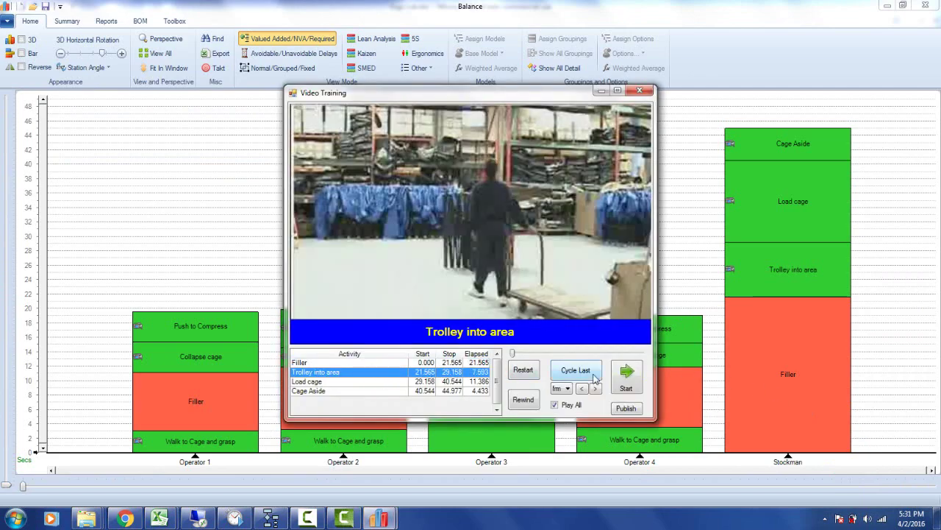
left_click(626, 375)
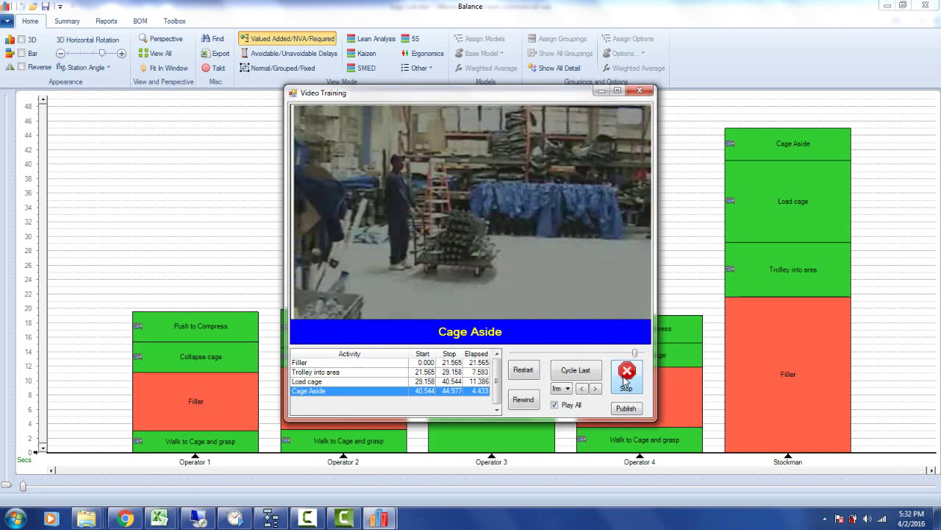
- Close Video Training and open Load cage's ergonomics setup in the Ergonomics view
left_click(624, 380)
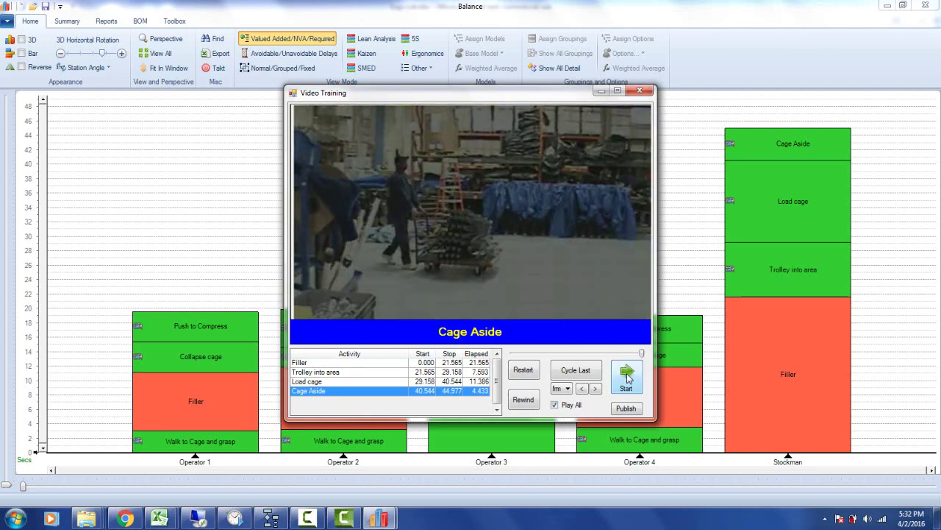
left_click(639, 90)
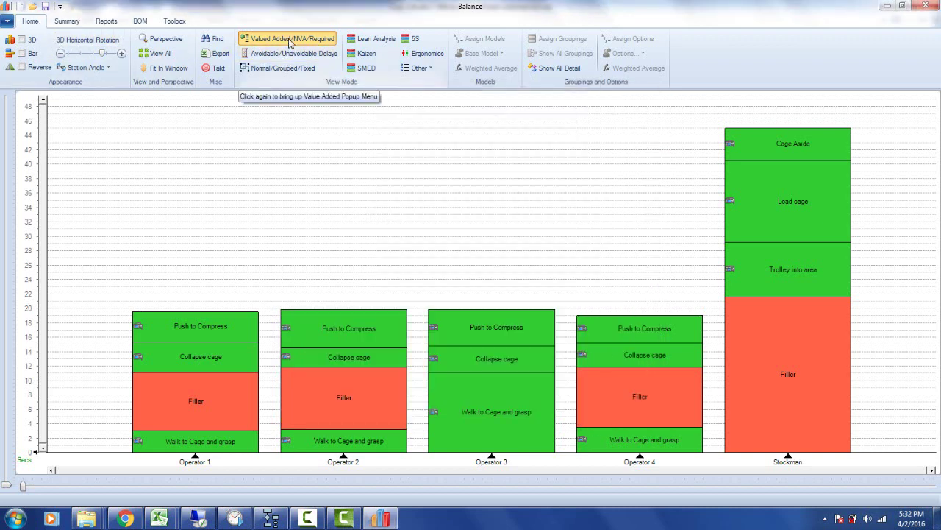
left_click(425, 54)
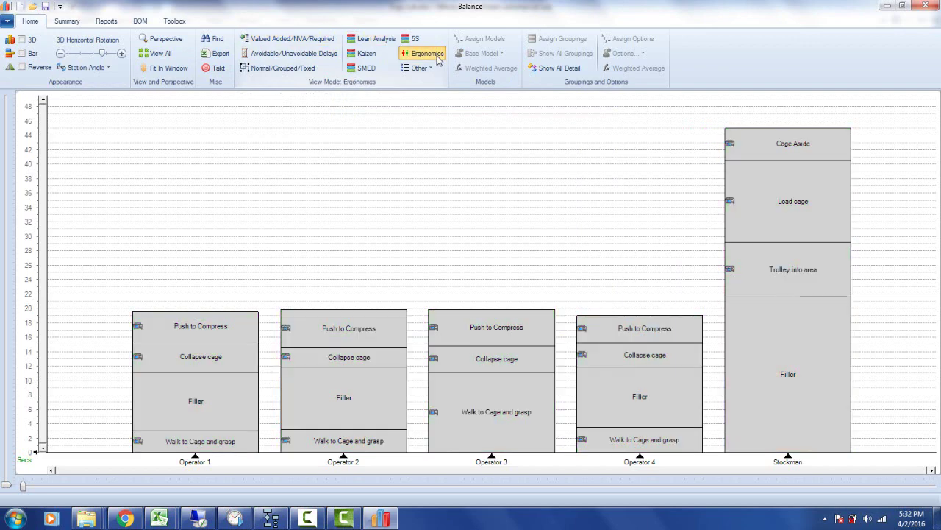
double_click(779, 209)
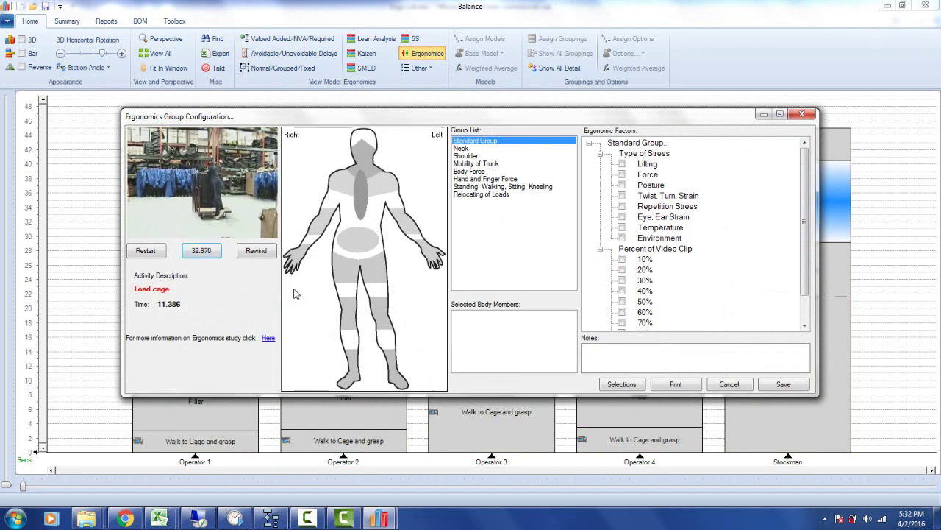
- Rate Load cage's lower back and back as moderate to severe stress
left_click(361, 248)
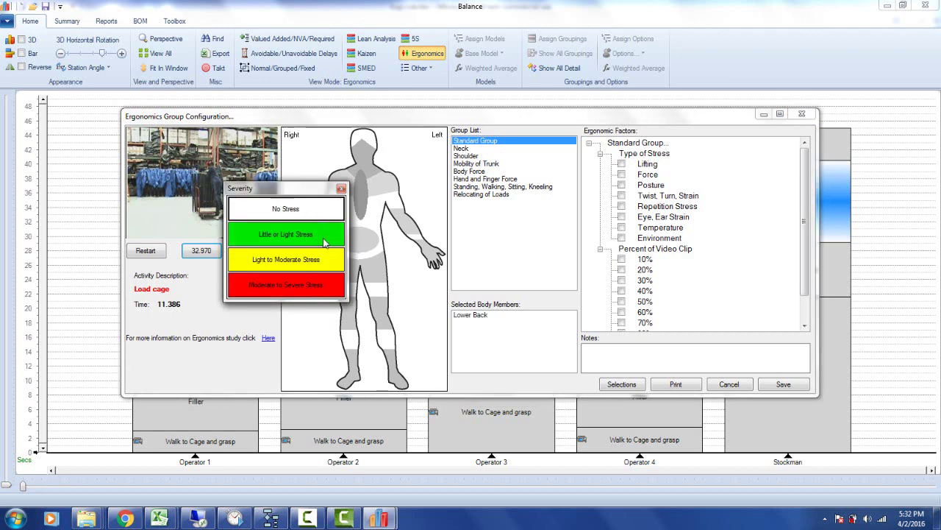
left_click_drag(306, 193, 270, 217)
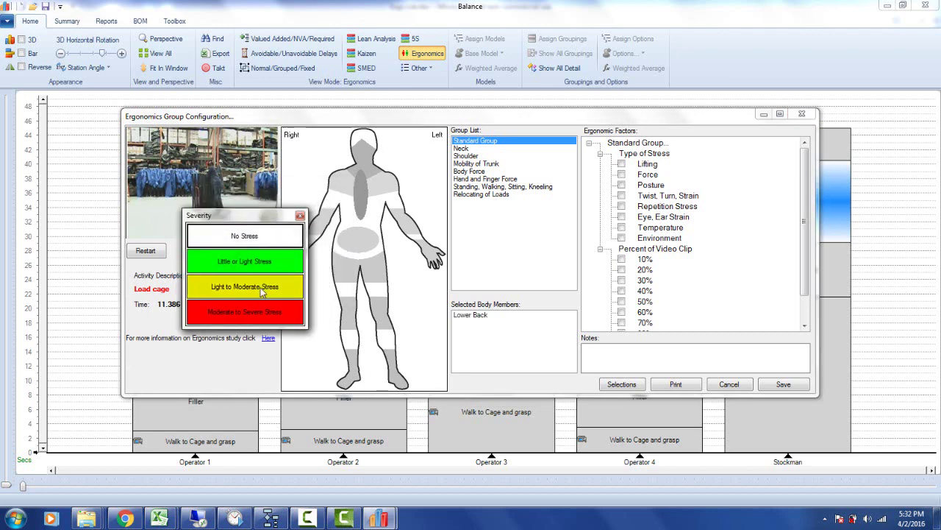
left_click(263, 313)
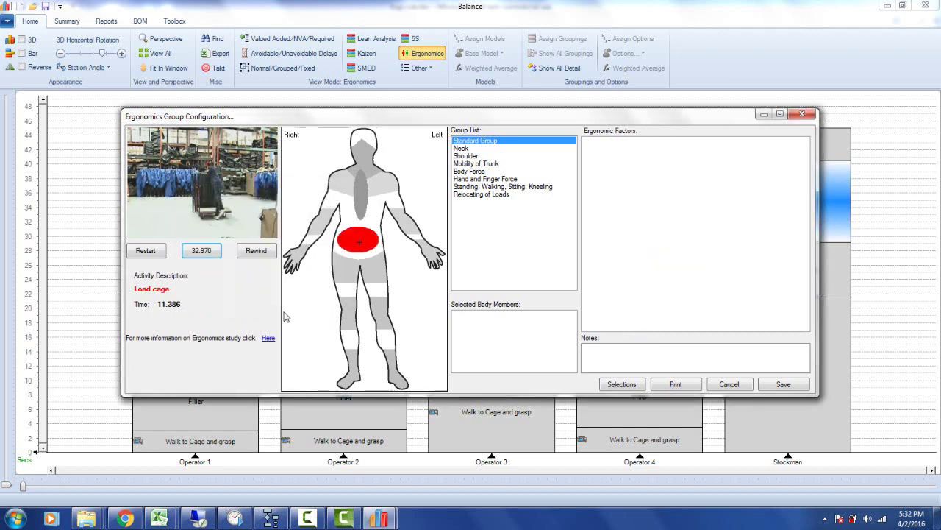
left_click(364, 204)
left_click(312, 249)
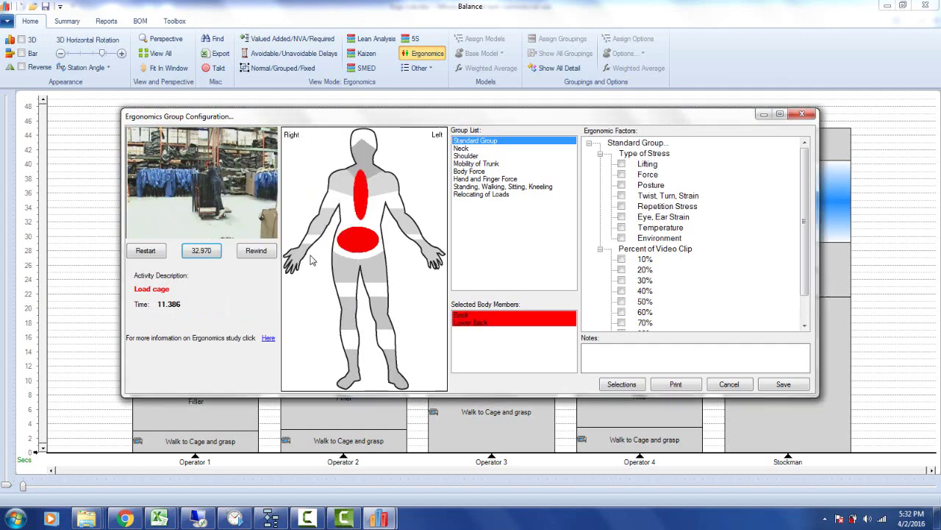
- Rate right shoulder, elbow and hand light to moderate, and right foot moderate to severe
left_click(326, 193)
left_click(315, 203)
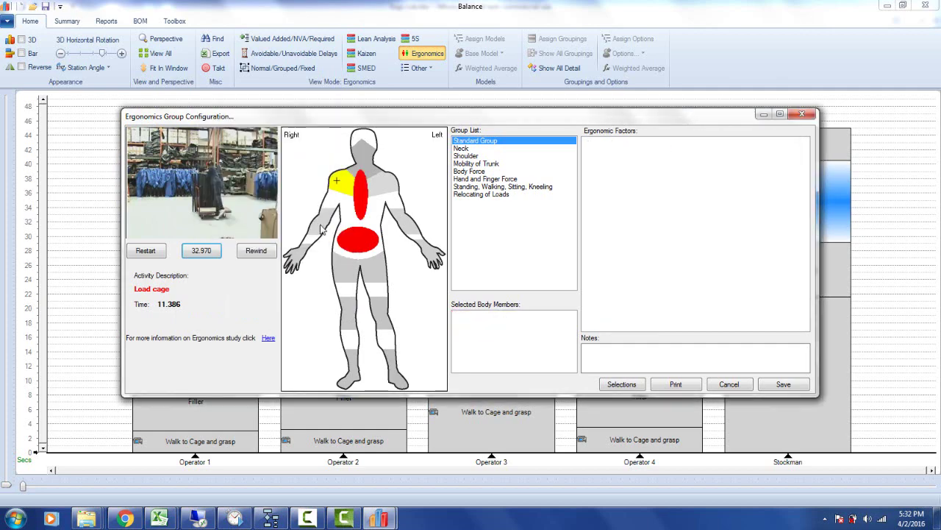
left_click(311, 230)
left_click(246, 242)
left_click(294, 257)
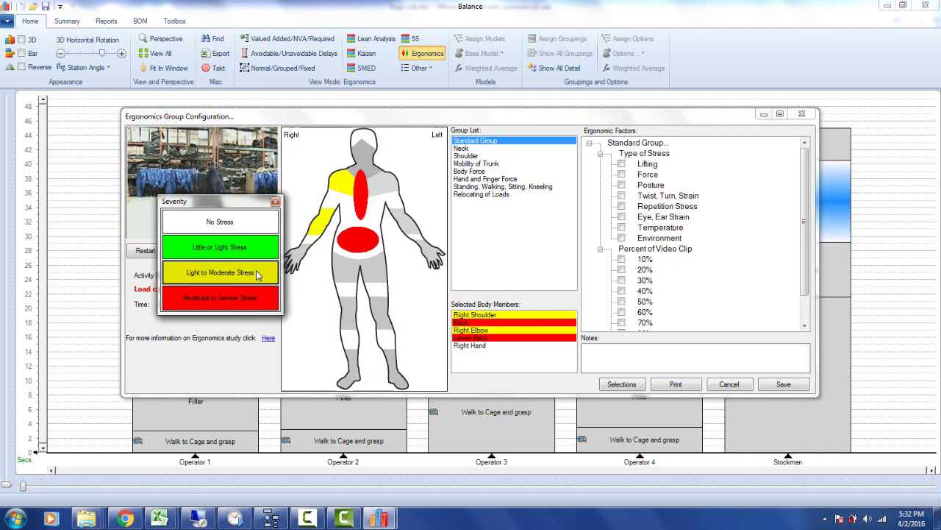
left_click(221, 271)
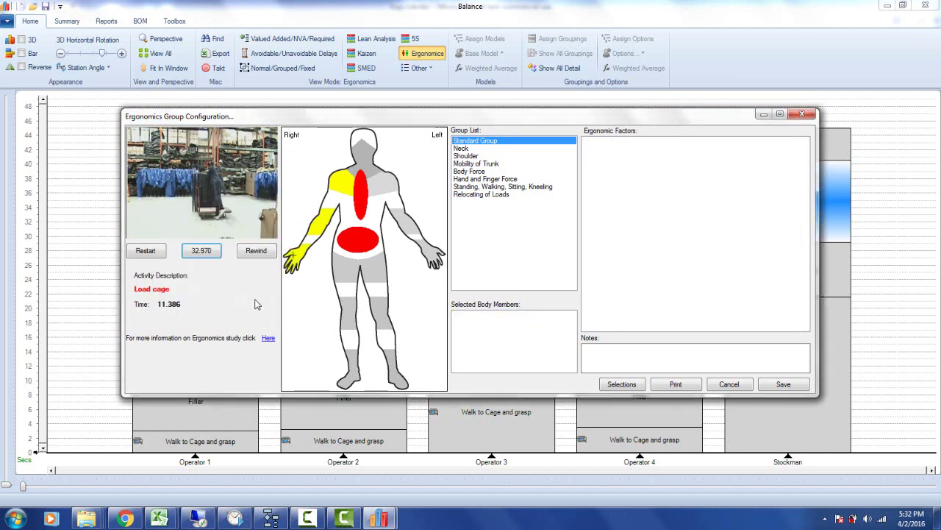
left_click(354, 378)
left_click(319, 419)
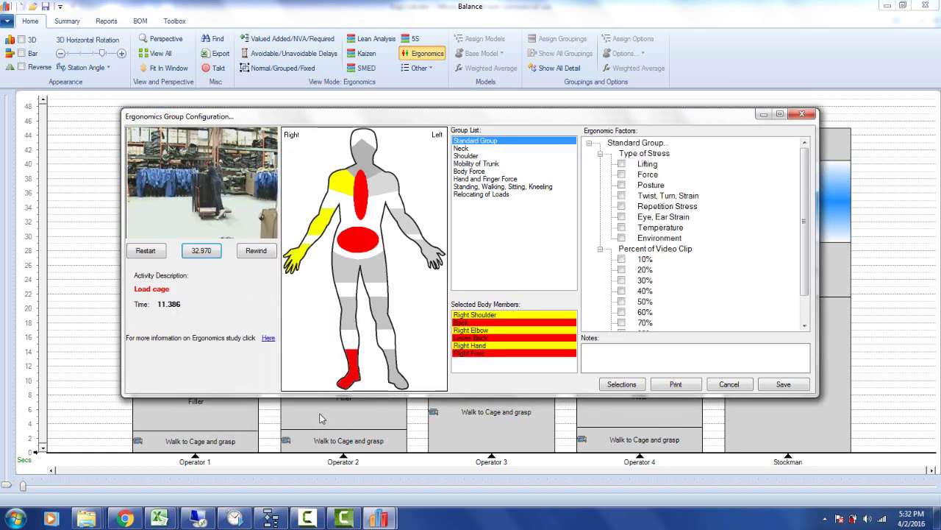
- Tag Load cage with Lifting, Force and Posture stresses, then view Mobility of Trunk factors
left_click(622, 164)
left_click(622, 174)
left_click(622, 185)
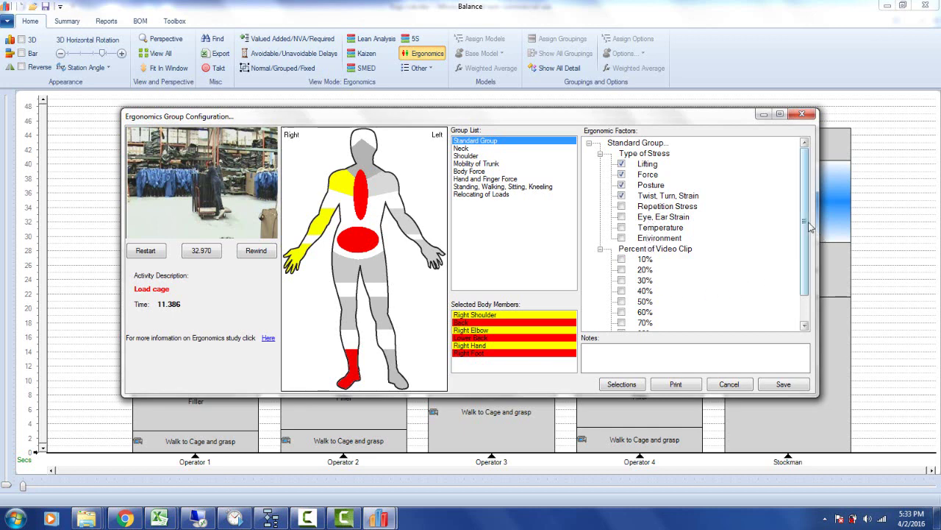
scroll(812, 230, "down", 1)
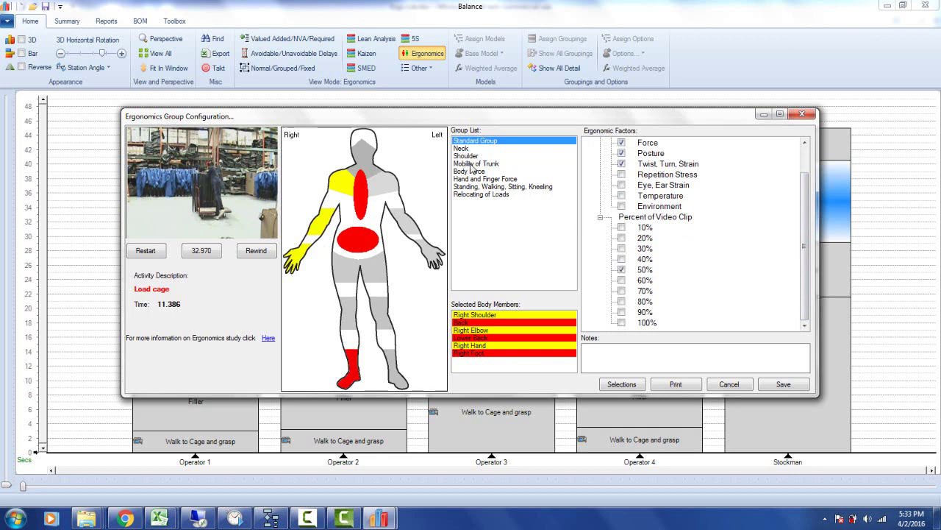
left_click(473, 163)
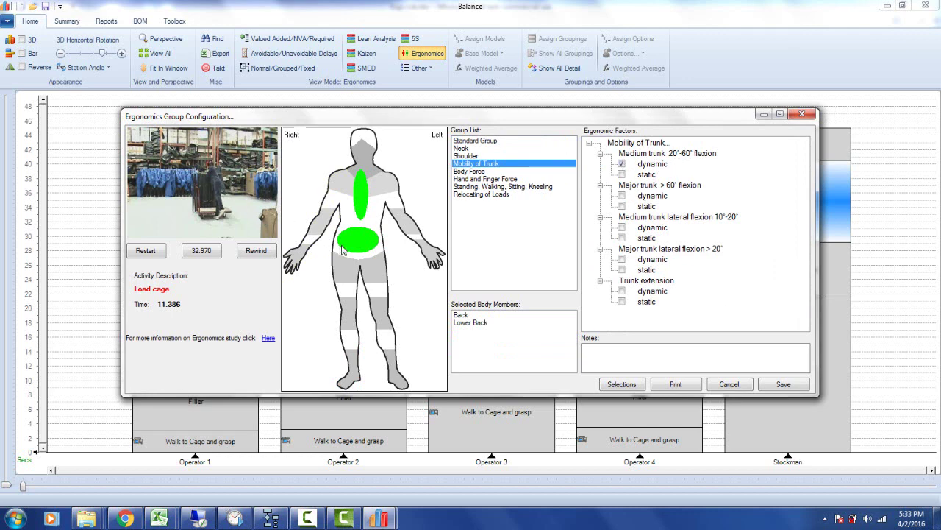
- Under Relocating of Loads push/pull factors, record a 30 kg load weight
left_click(474, 194)
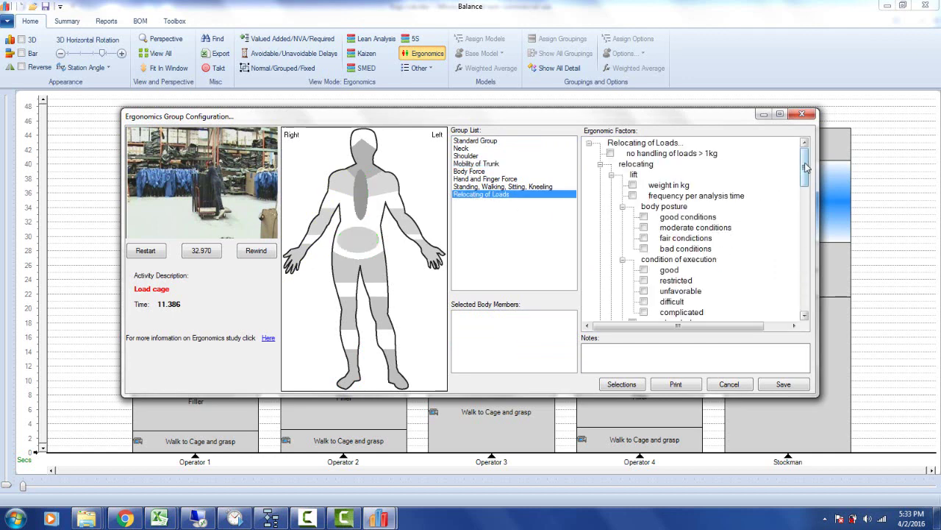
left_click_drag(806, 167, 805, 268)
left_click(650, 197)
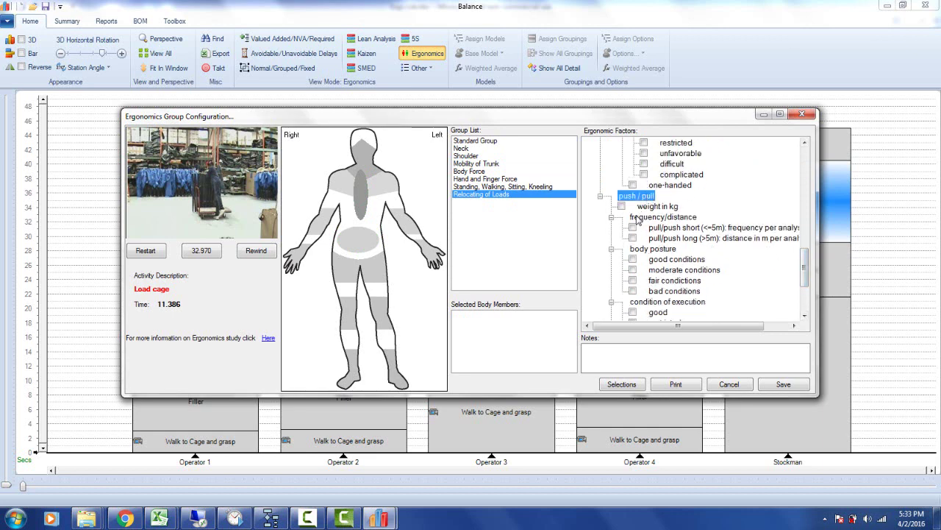
left_click(622, 206)
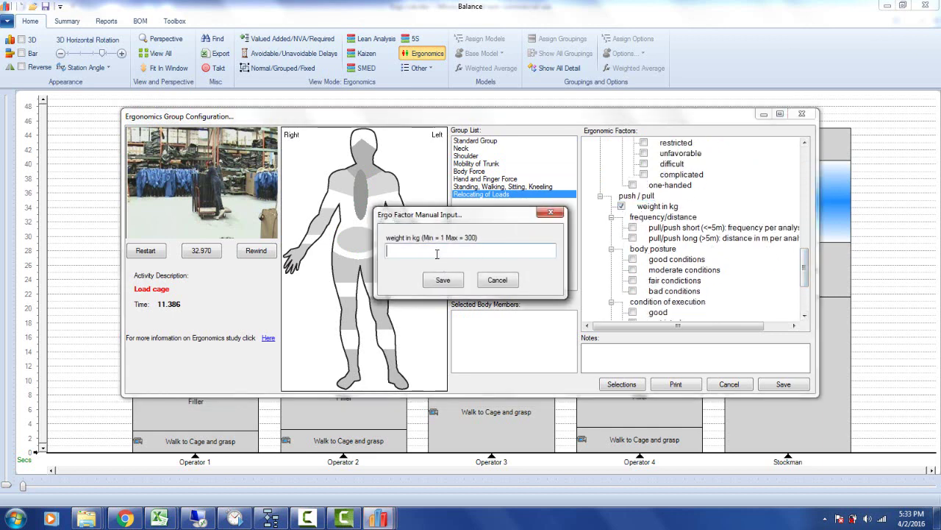
type("30")
left_click(443, 282)
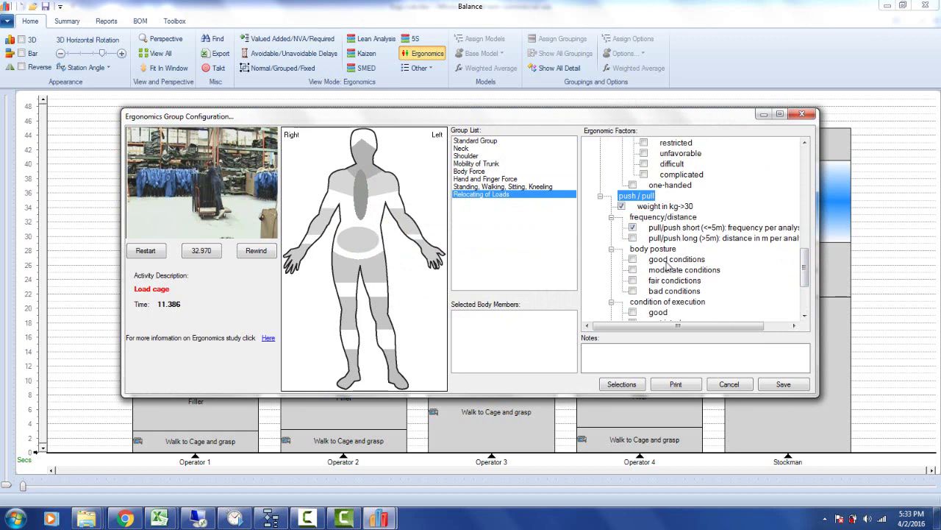
- Mark bad posture, slow speed and caster wheels only, noting possible product damage
left_click(633, 291)
scroll(806, 266, "down", 3)
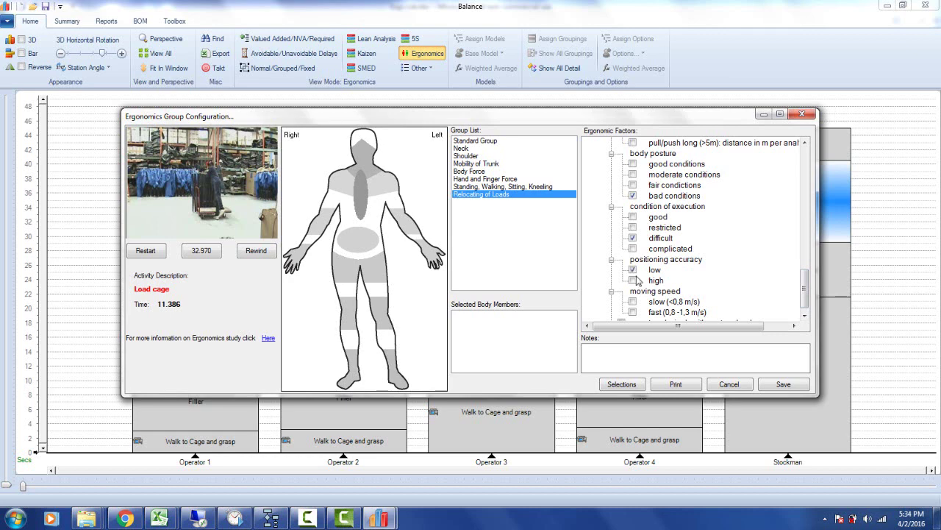
left_click(632, 301)
scroll(807, 303, "down", 1)
left_click(621, 312)
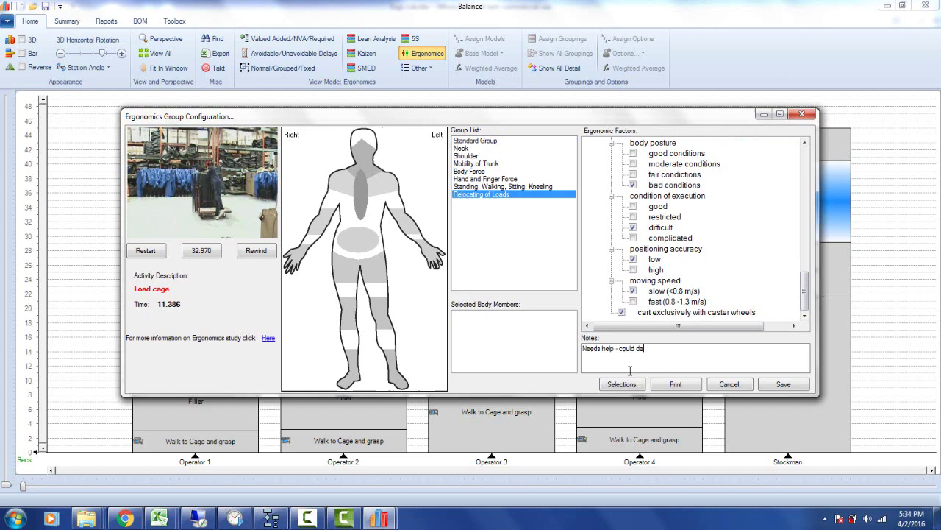
type("mage product")
- Print Load cage's ergonomic summary to Excel, then close the workbook without saving
left_click(677, 385)
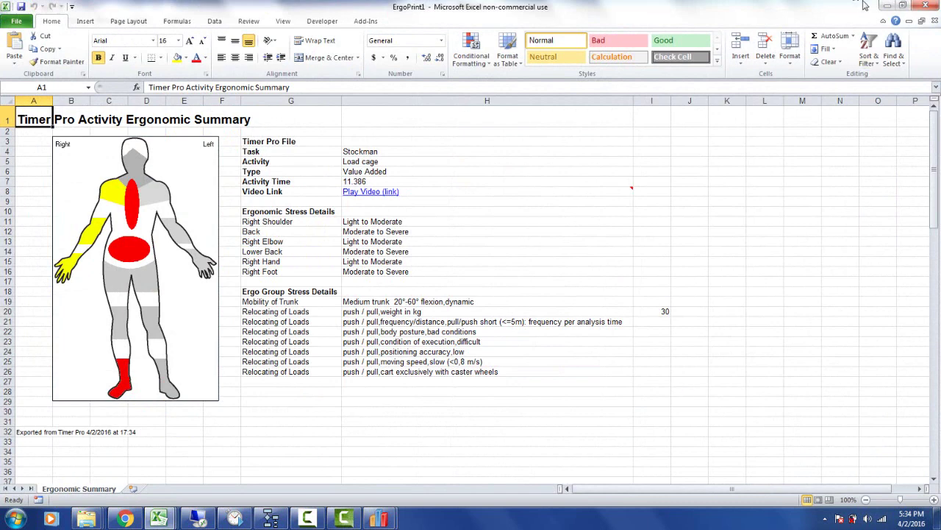
left_click(925, 6)
left_click(470, 273)
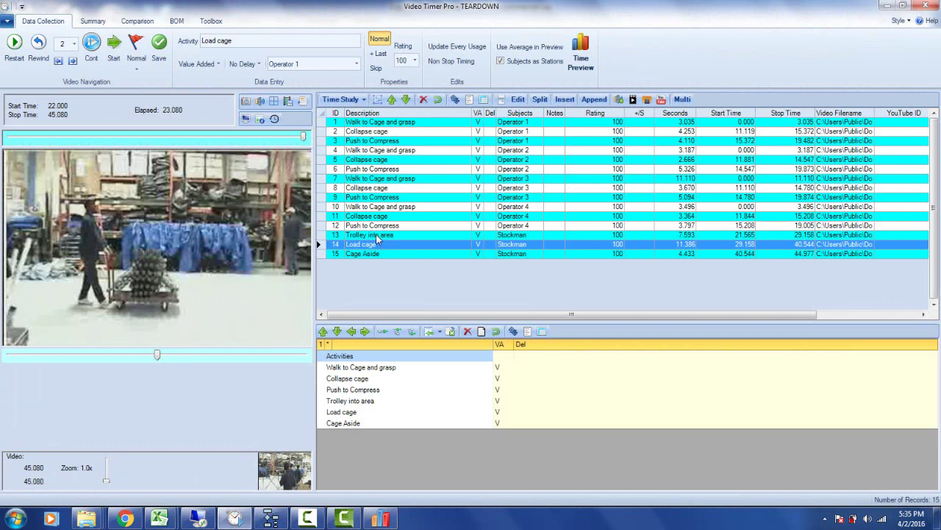
double_click(376, 236)
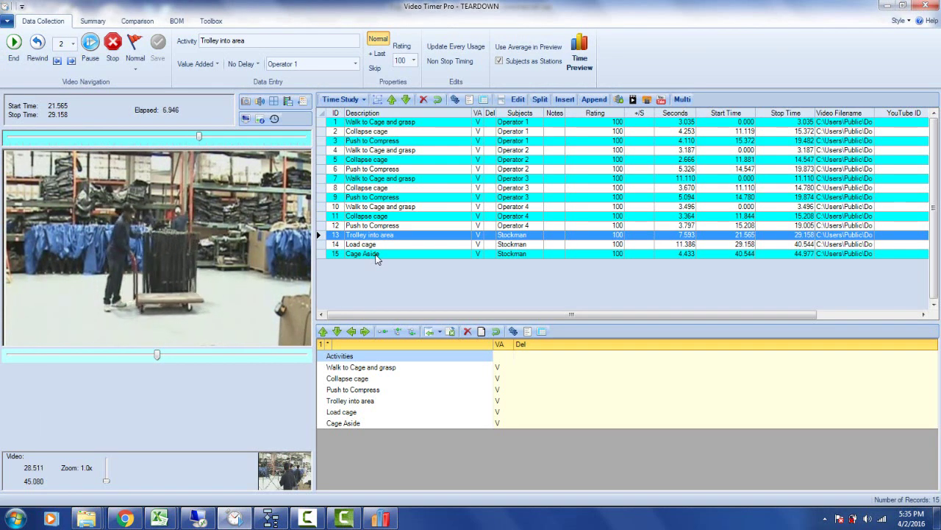
left_click(375, 246)
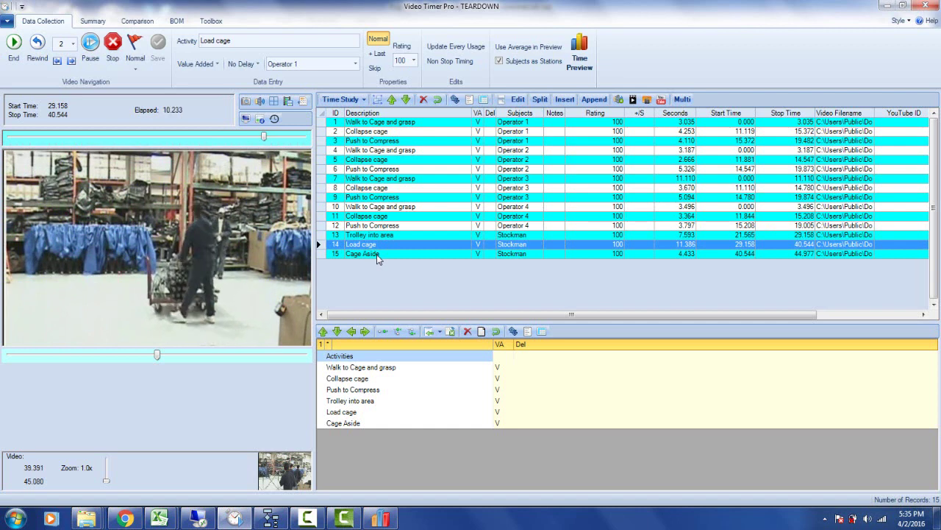
left_click(376, 254)
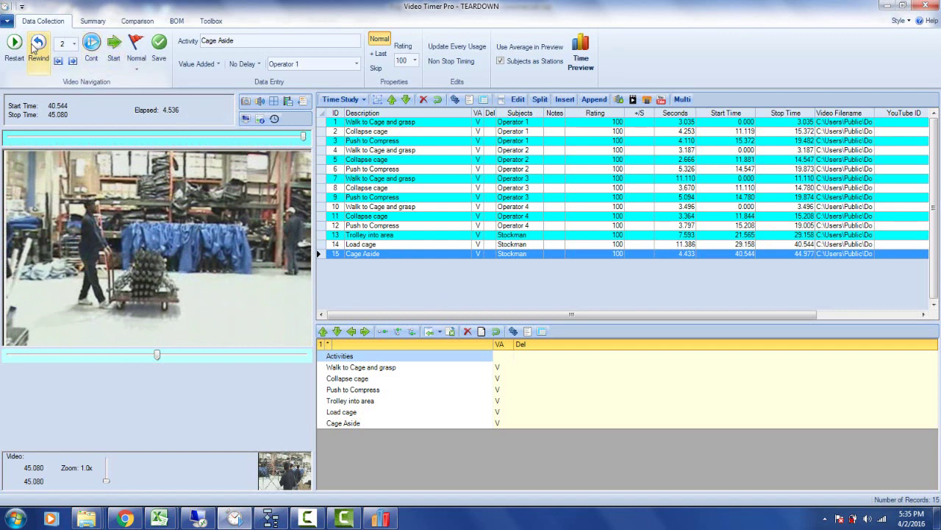
- Start a new study, discarding unsaved changes to the TEARDOWN study
left_click(6, 22)
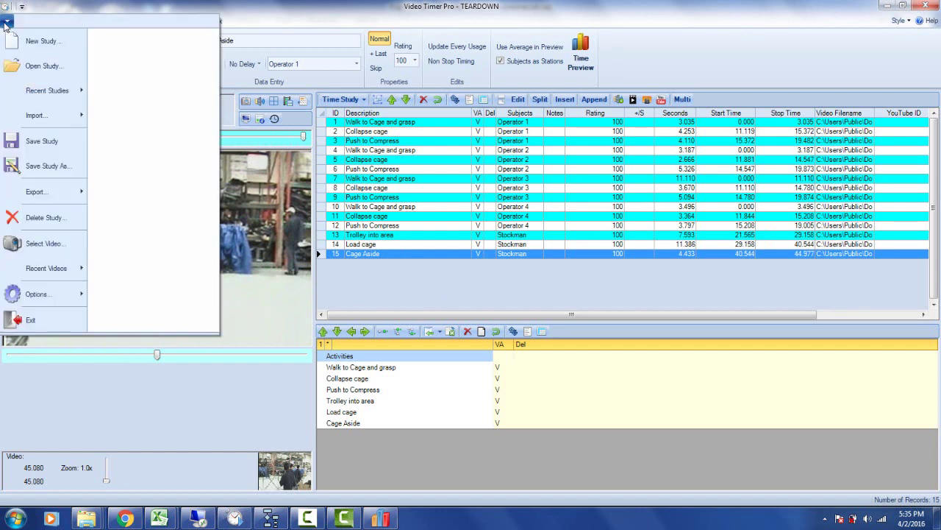
left_click(38, 41)
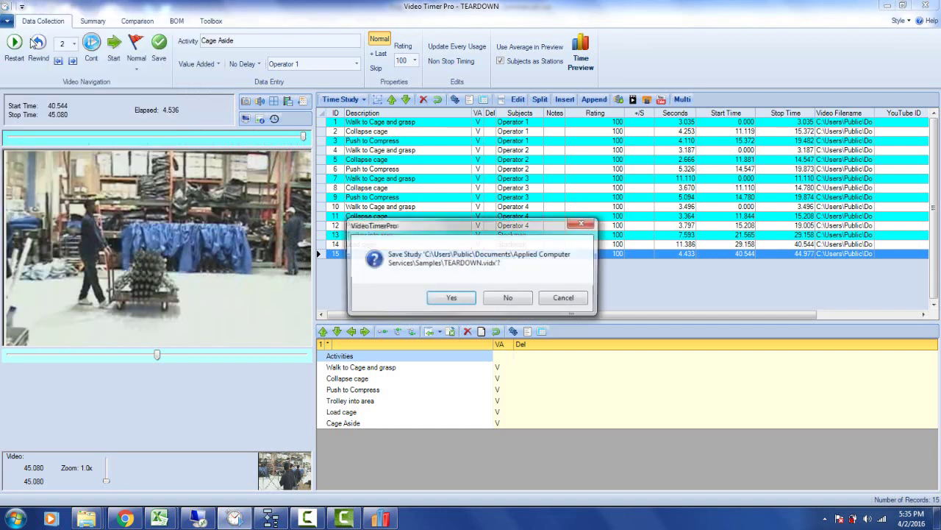
left_click(504, 299)
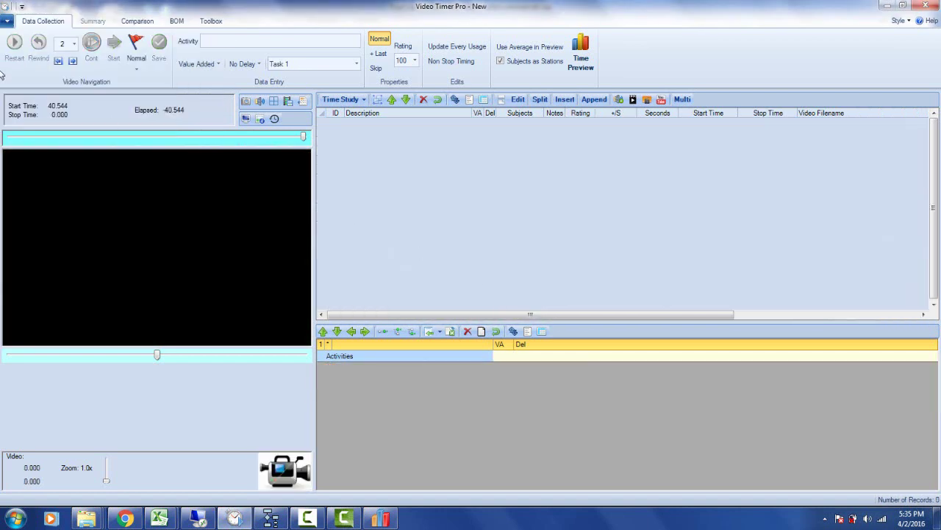
- Load Teardown1.mpg from Documents > Applied Computer Services > Samples as the study video
left_click(6, 21)
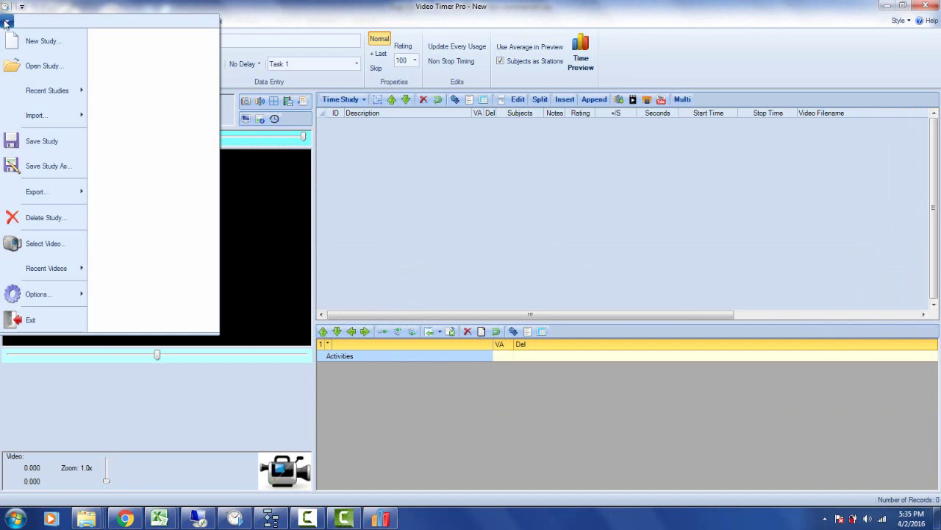
left_click(45, 243)
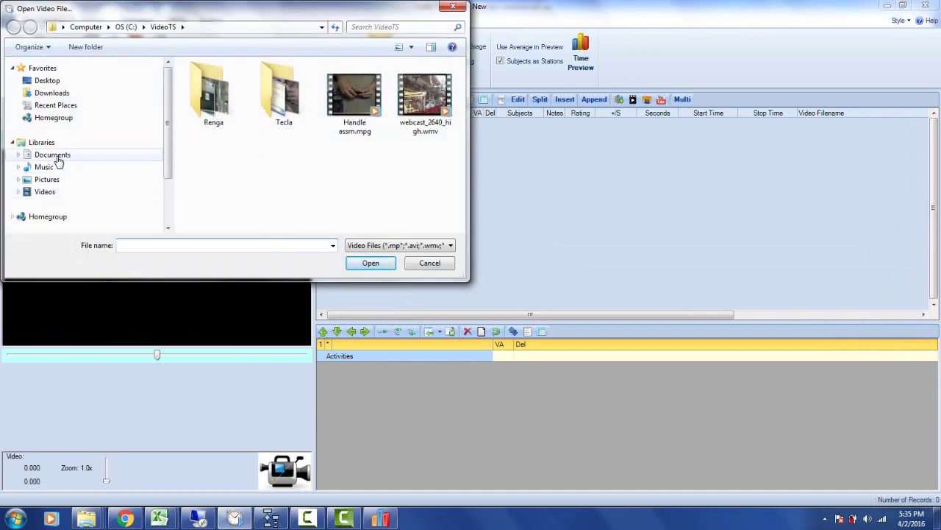
left_click(55, 156)
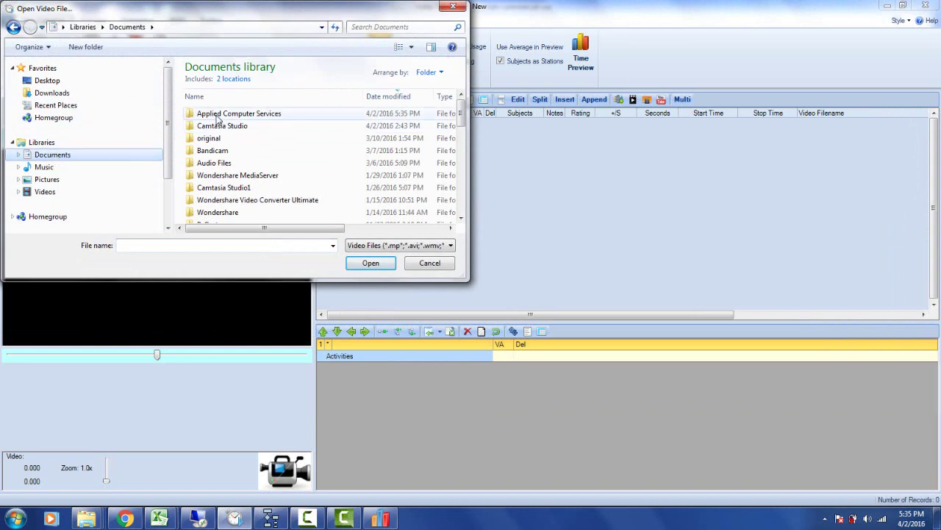
double_click(216, 116)
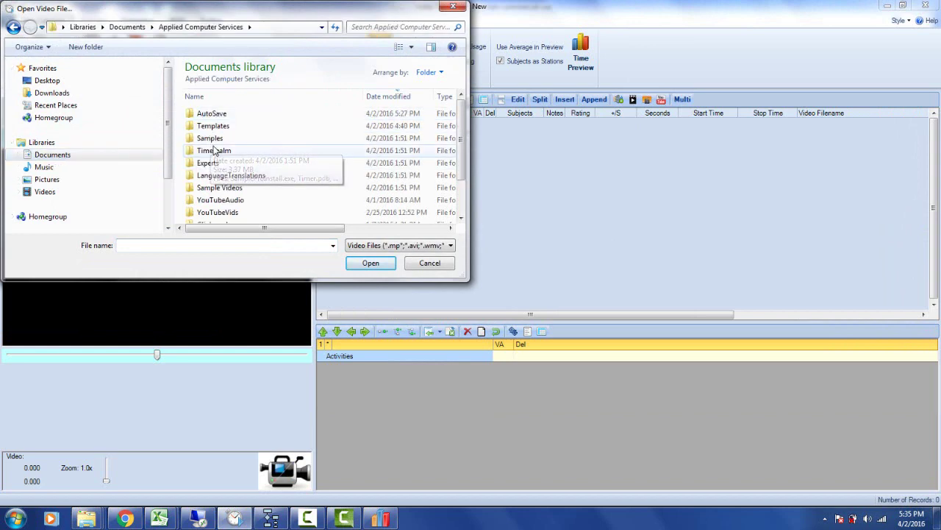
double_click(212, 138)
left_click(225, 142)
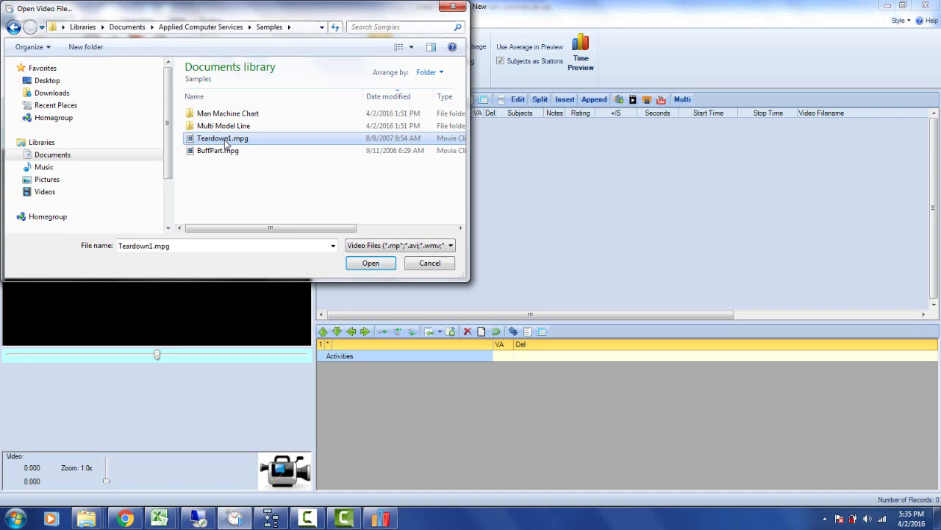
left_click(372, 264)
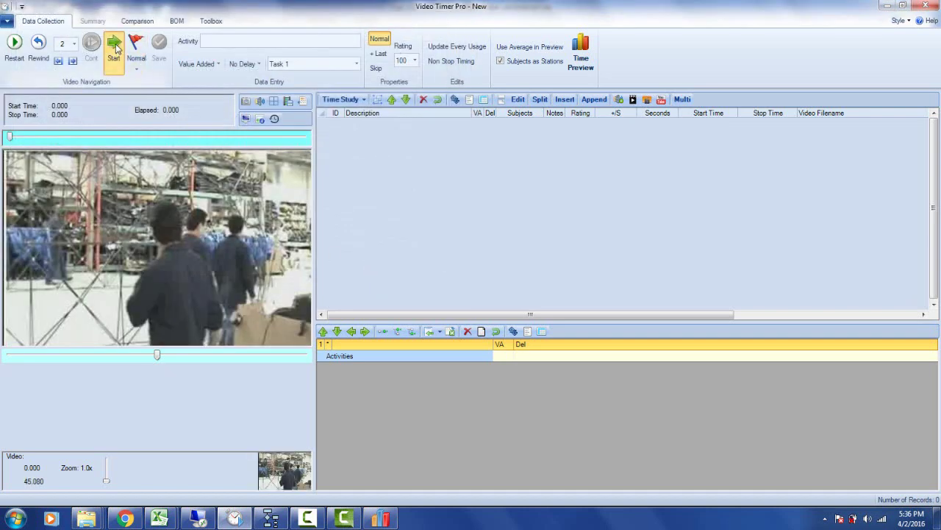
- Briefly play the Teardown1 video, then move it forward to 22 seconds
left_click(114, 47)
left_click(125, 177)
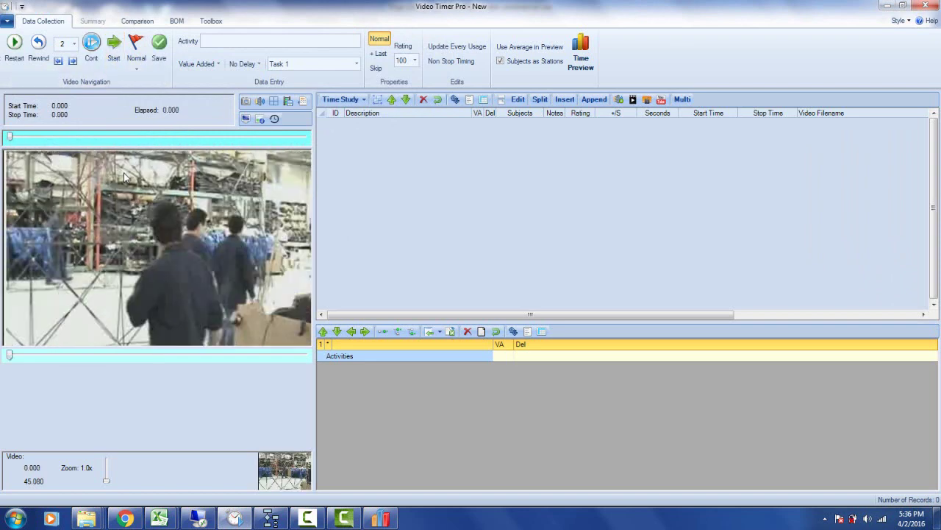
left_click_drag(10, 136, 154, 137)
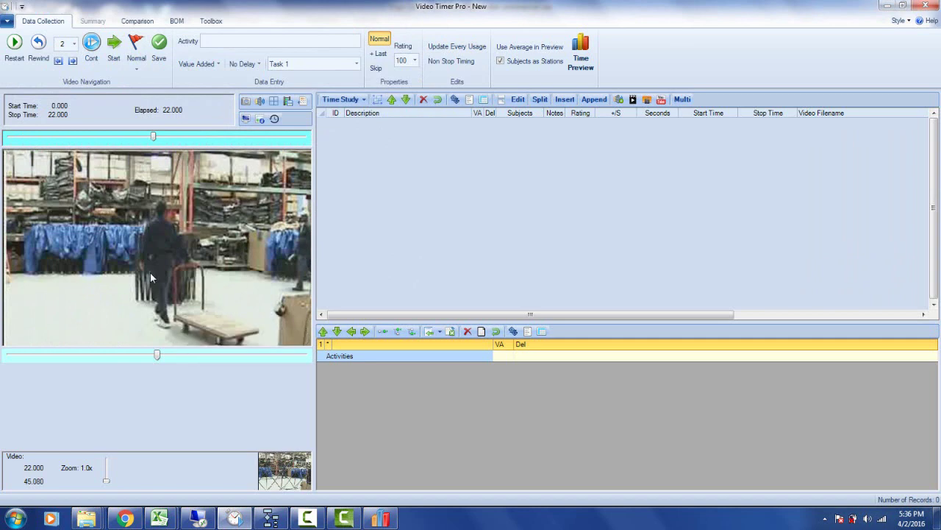
- Time and save Cage into Area, Position Trolley and Walk to cage, ending at 31.450 s
left_click(111, 46)
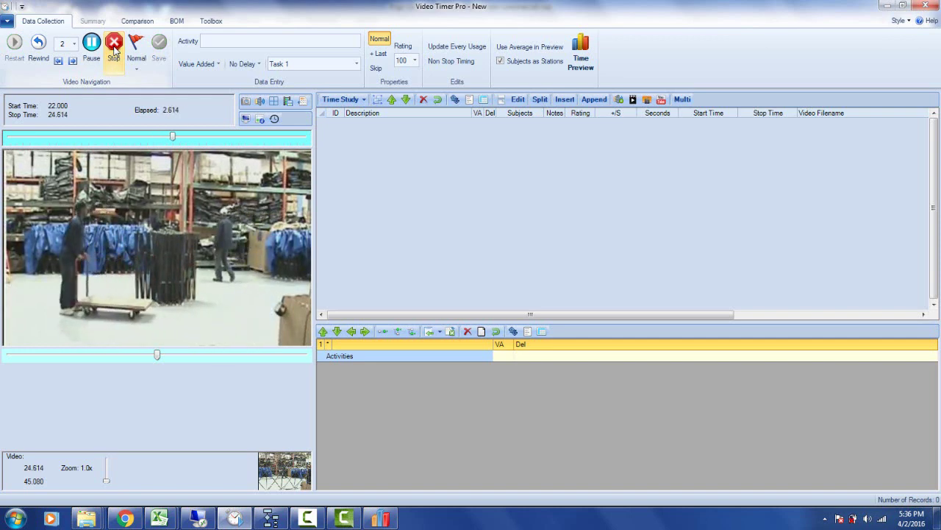
left_click(114, 47)
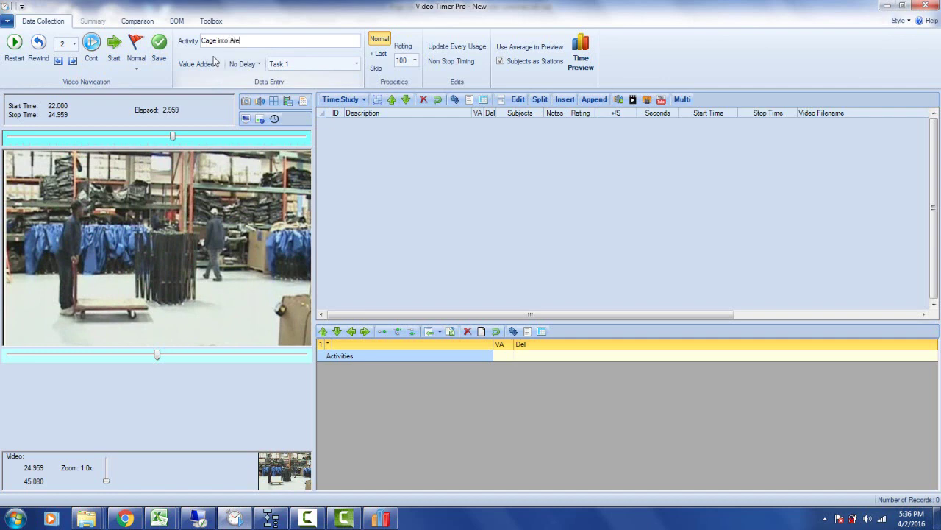
left_click(159, 44)
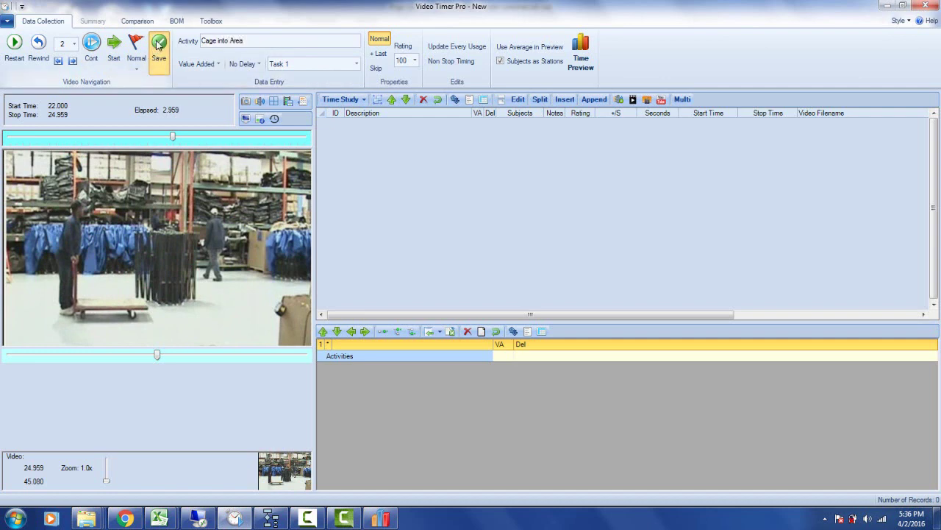
left_click(114, 46)
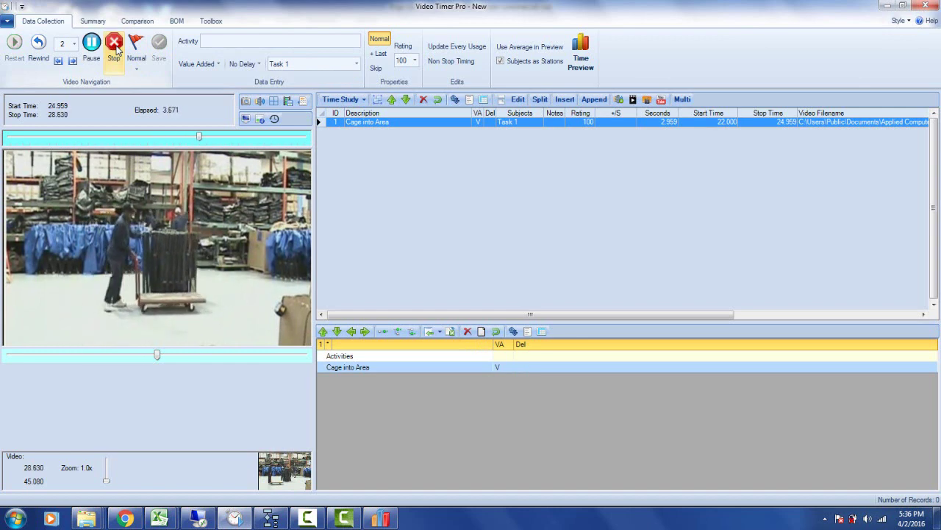
left_click(115, 46)
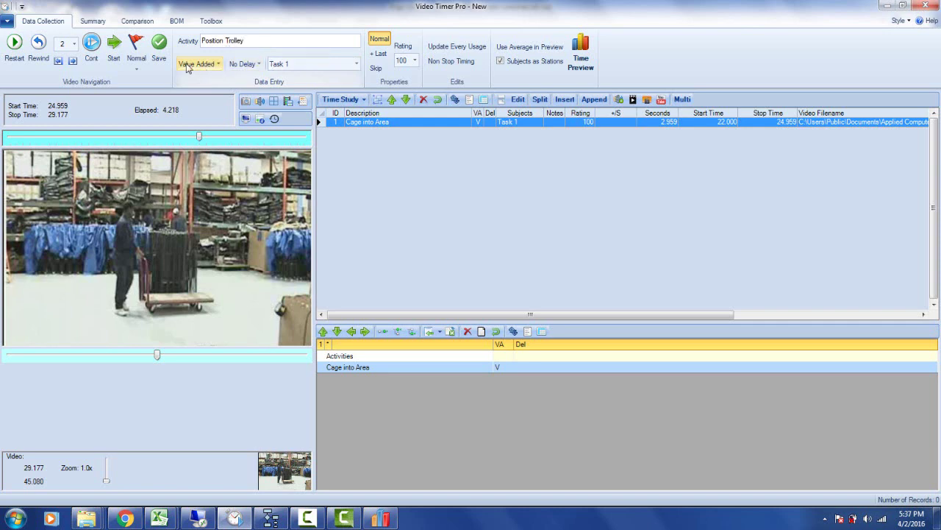
left_click(159, 49)
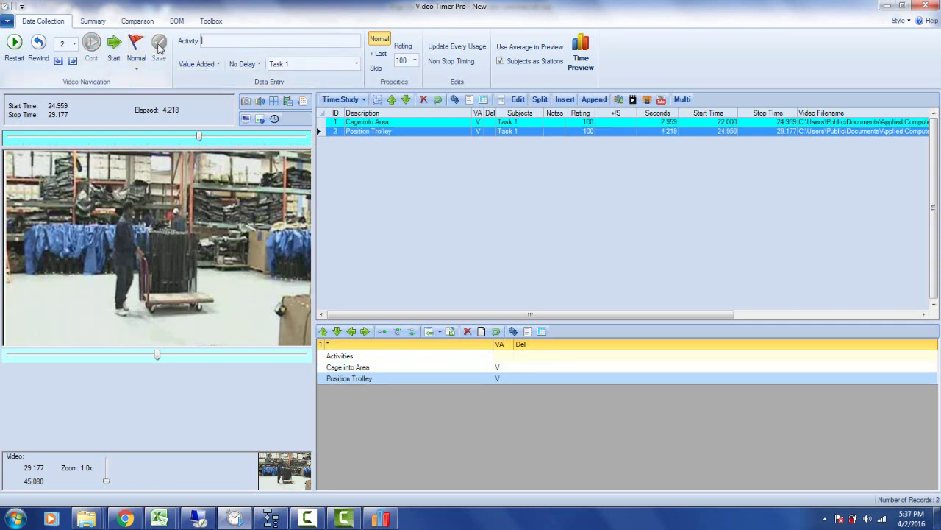
left_click(114, 46)
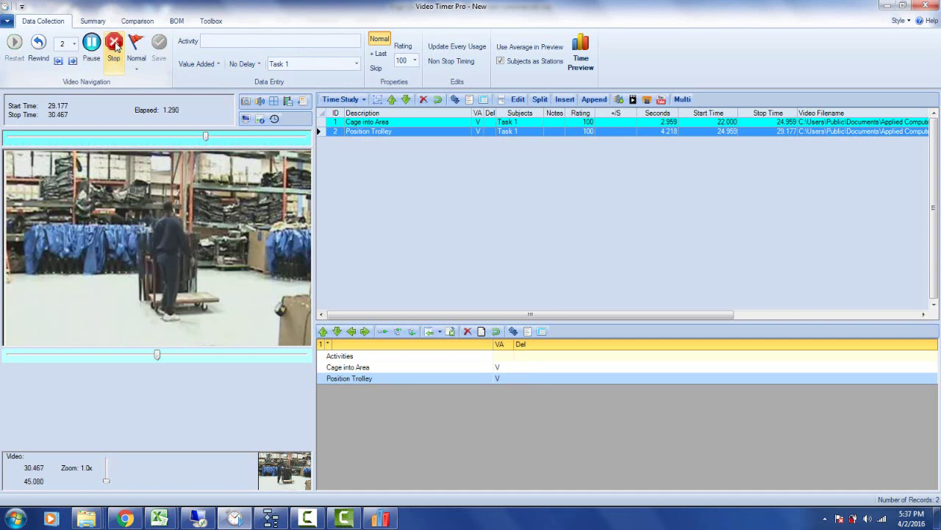
left_click(114, 46)
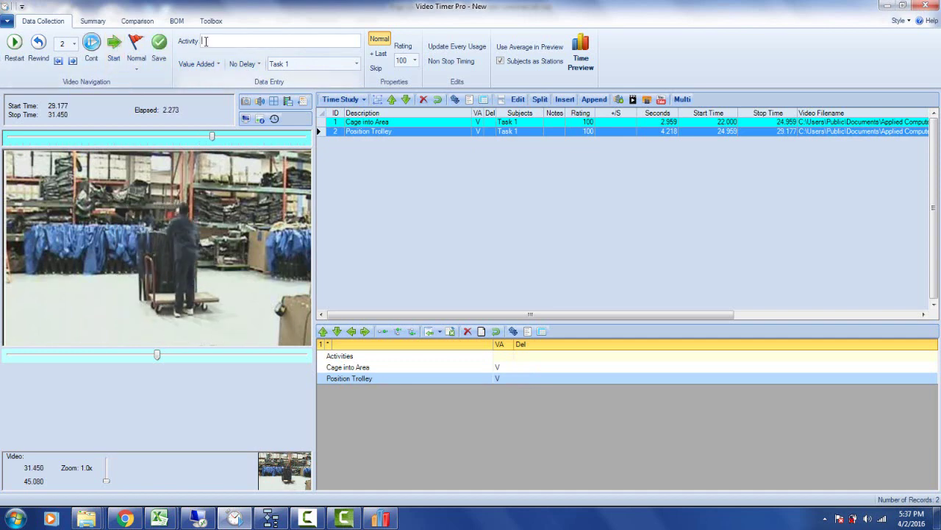
type("Walk to cage")
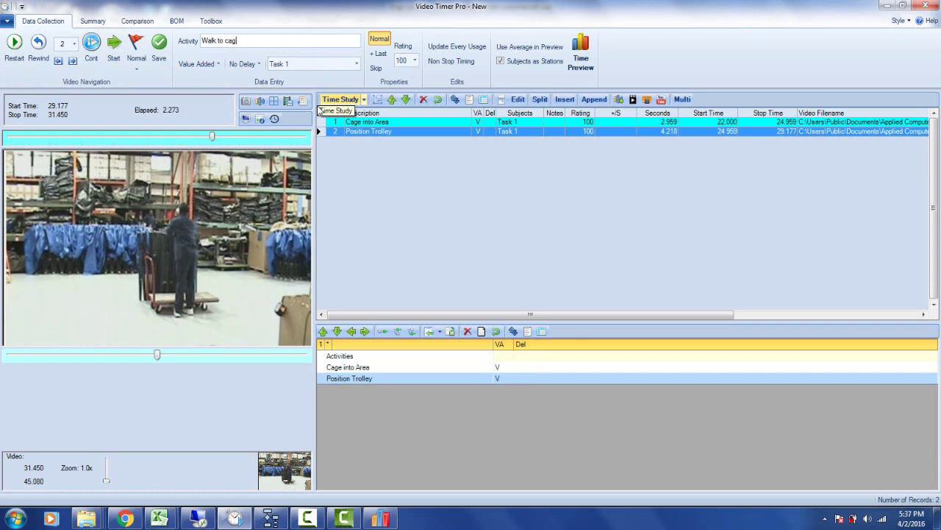
left_click(159, 42)
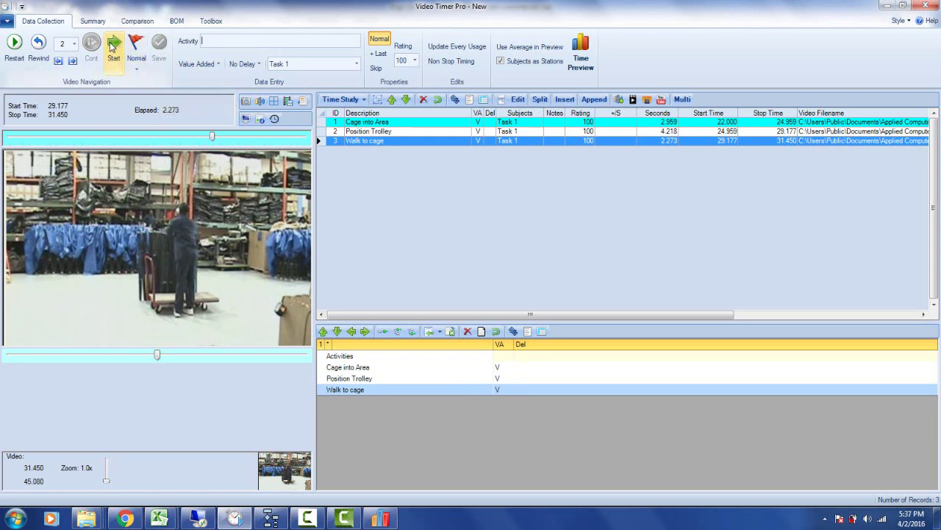
- Time and save Reach for cage (ending 33.487 s) and Pull Cage
left_click(111, 46)
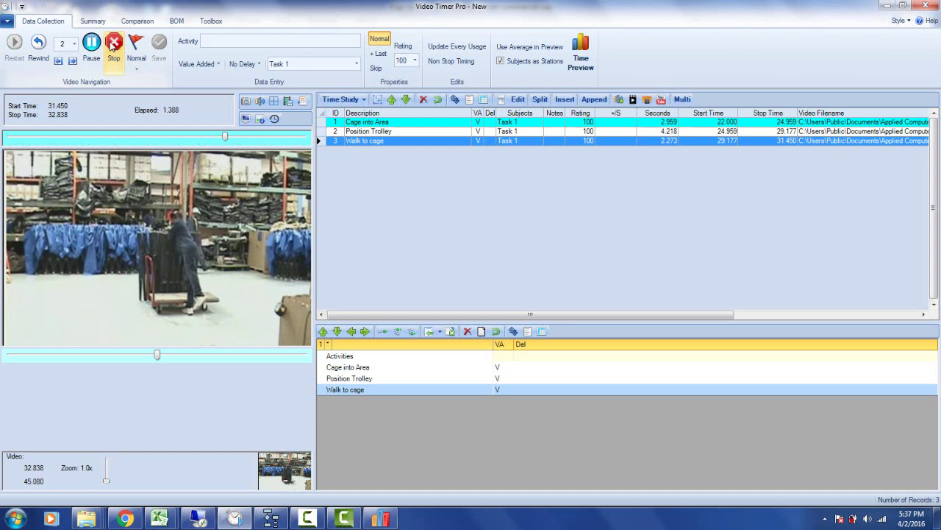
left_click(112, 44)
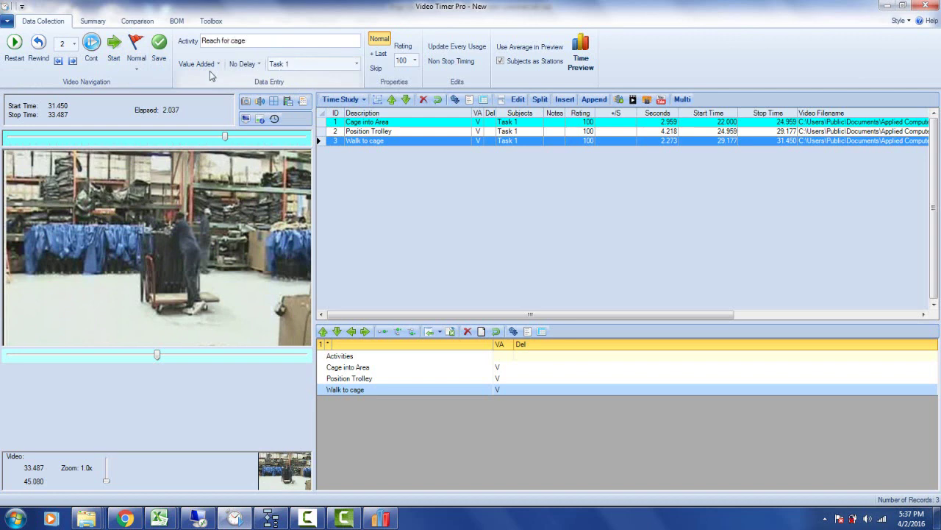
left_click(159, 44)
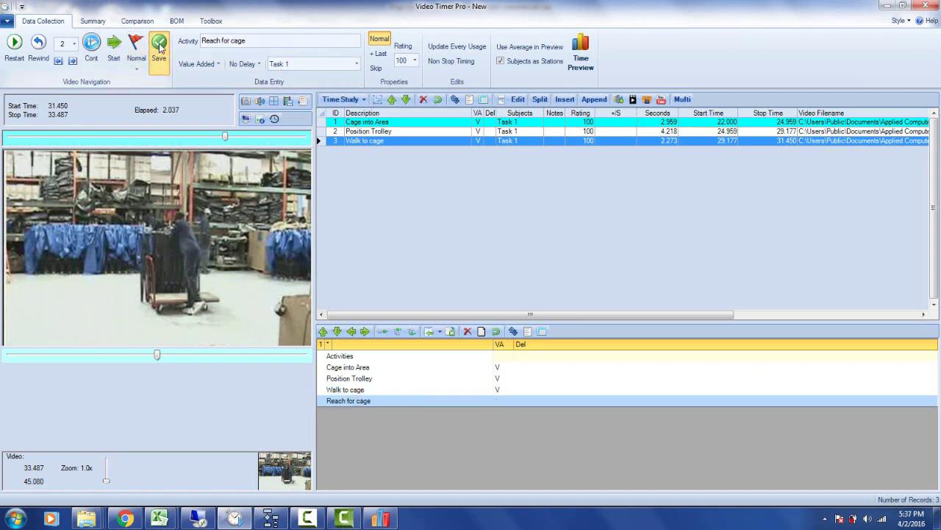
left_click(114, 45)
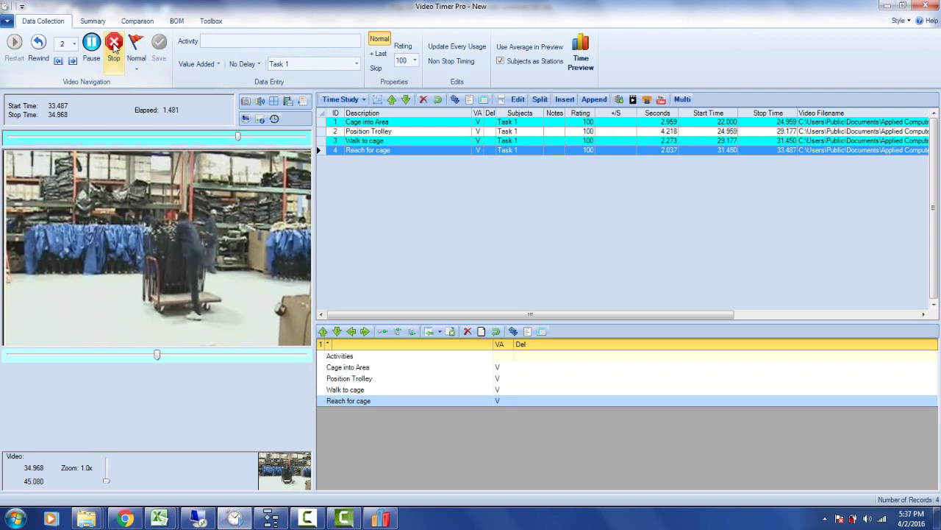
left_click(114, 46)
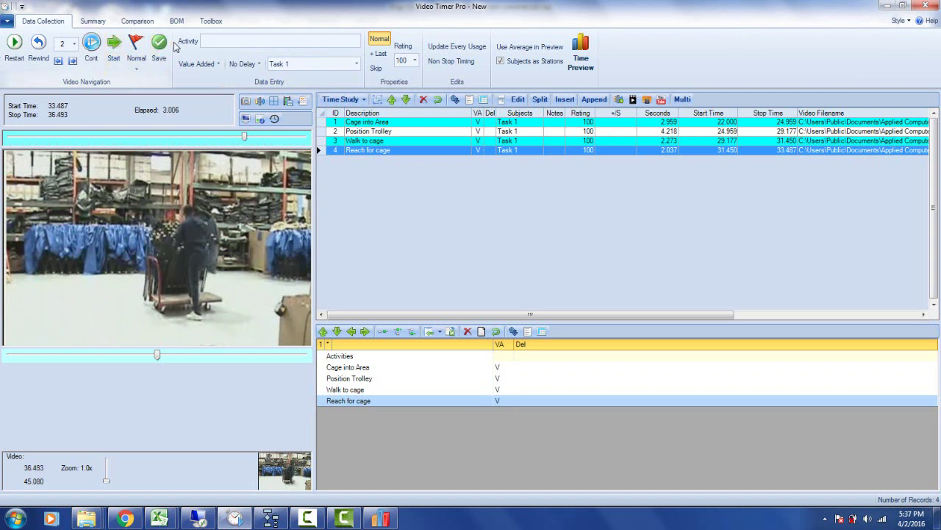
type("Pull Cage")
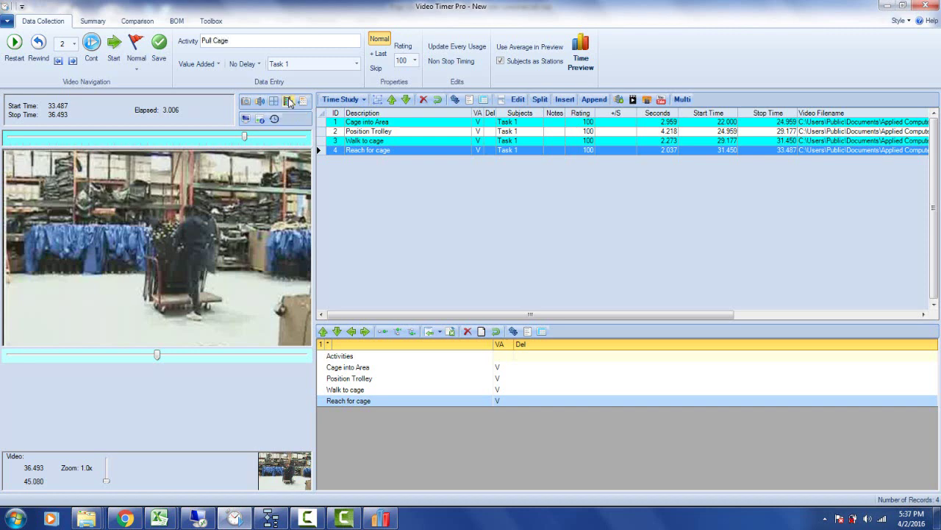
left_click(160, 45)
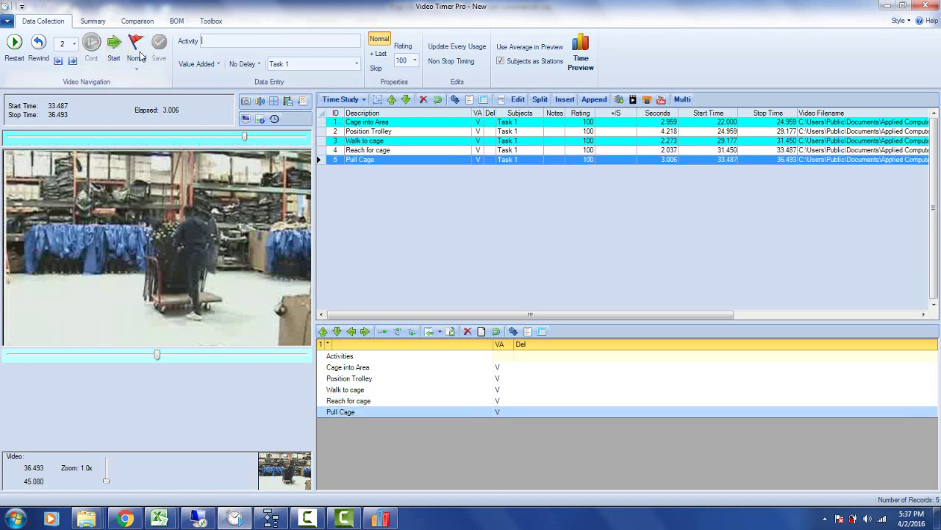
- Time and save Lower Cage and Walk to Trolley, reaching 40.815 s
left_click(114, 44)
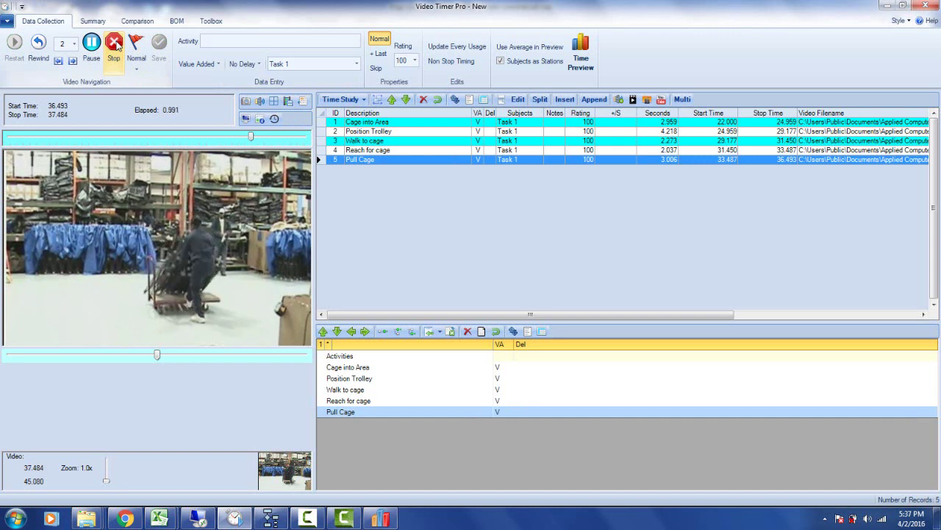
left_click(115, 44)
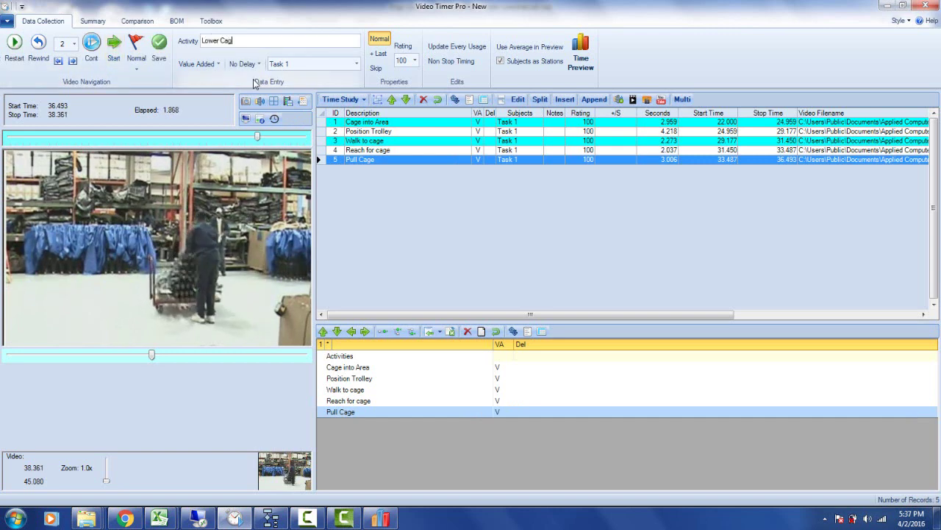
left_click(159, 45)
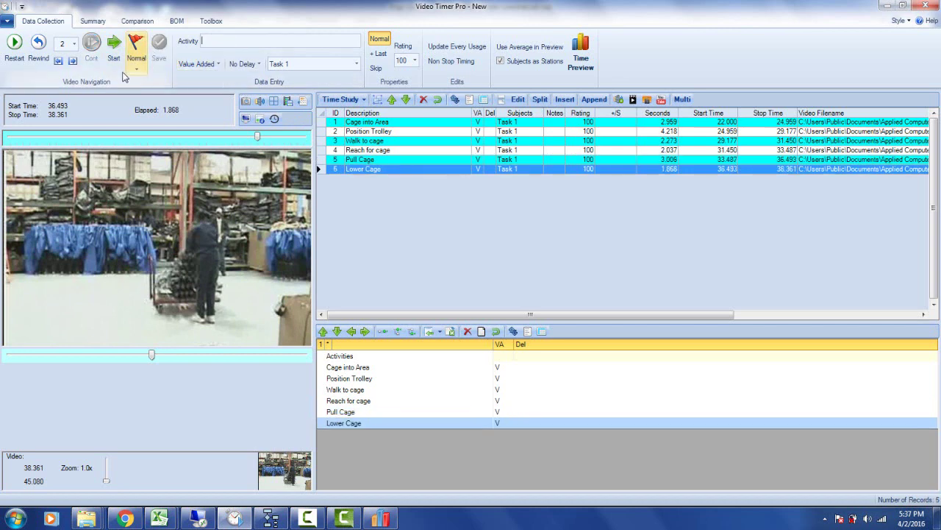
left_click(114, 46)
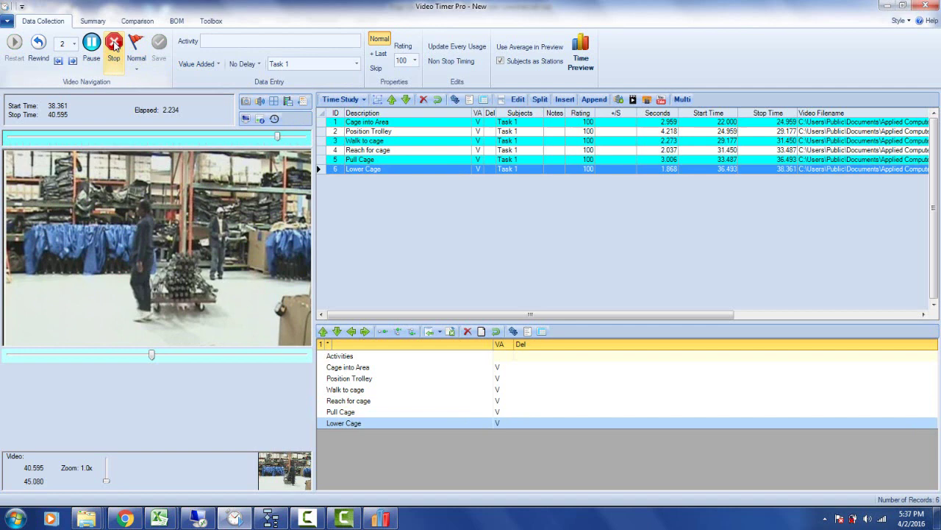
left_click(113, 46)
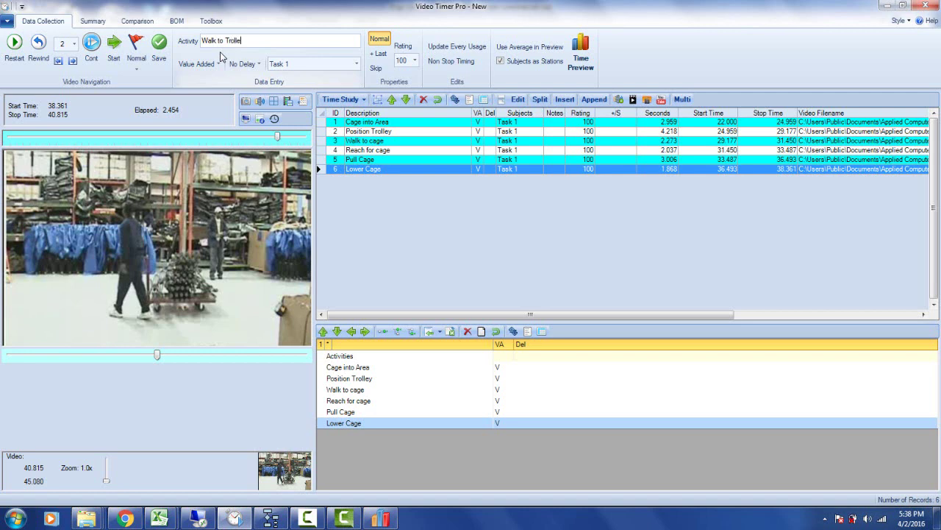
left_click(160, 44)
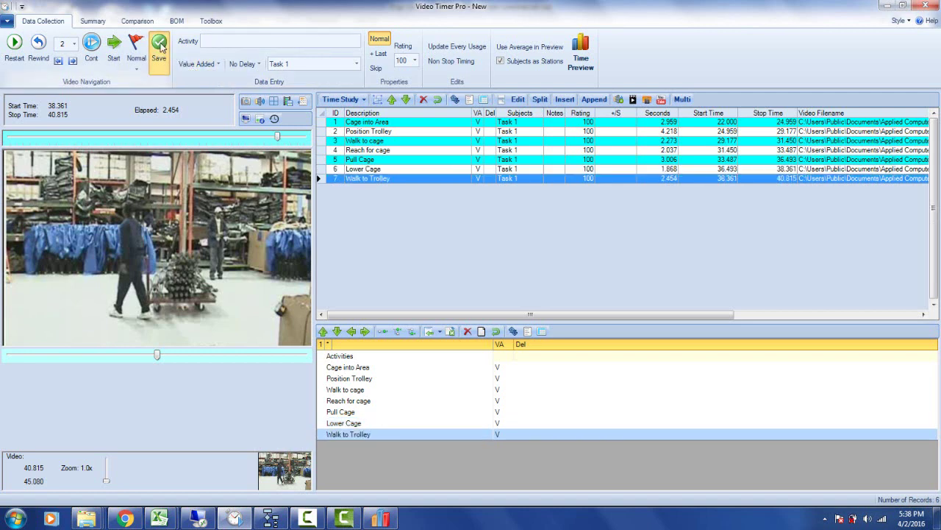
- Time Trolley Aside from 40.815 to 43.573 s (2.758 s) and save it
left_click(114, 44)
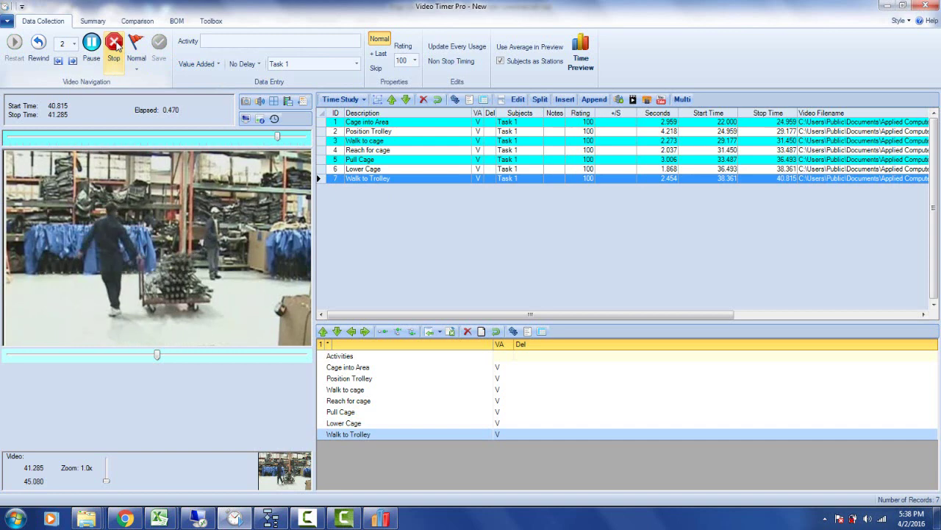
left_click(114, 46)
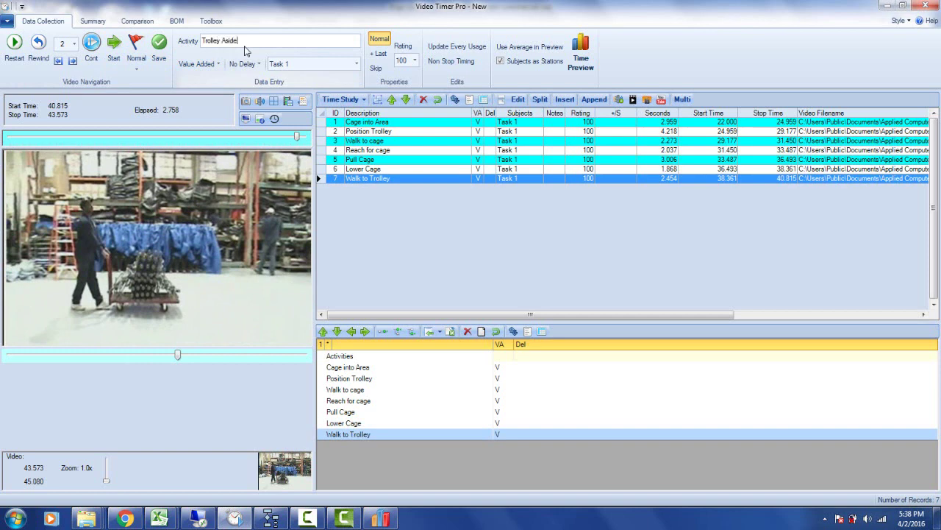
left_click(159, 43)
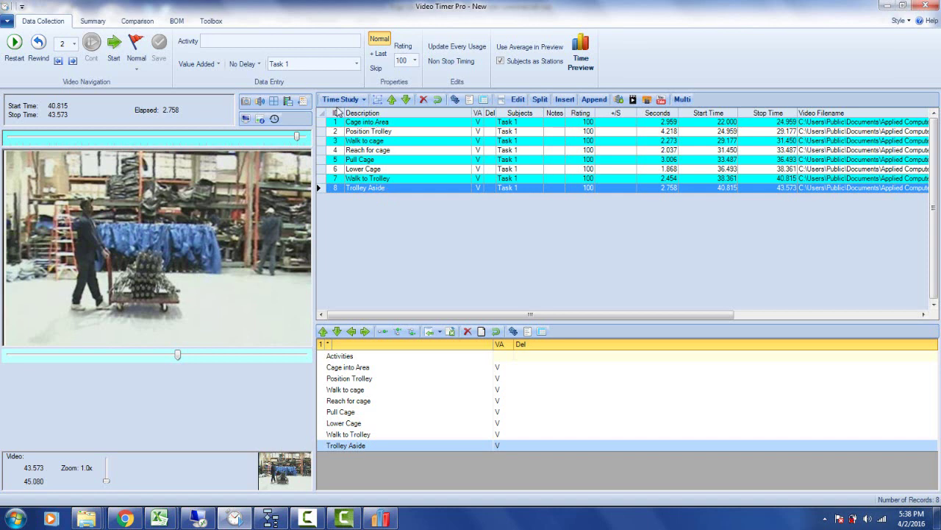
- Switch the study grid to the Ergonomics view and select row 1, Cage into Area
left_click(366, 100)
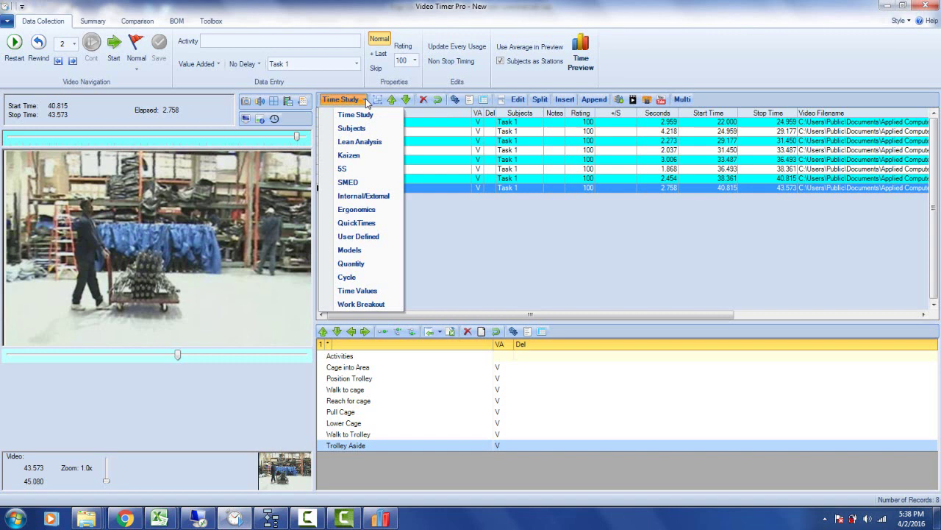
left_click(356, 210)
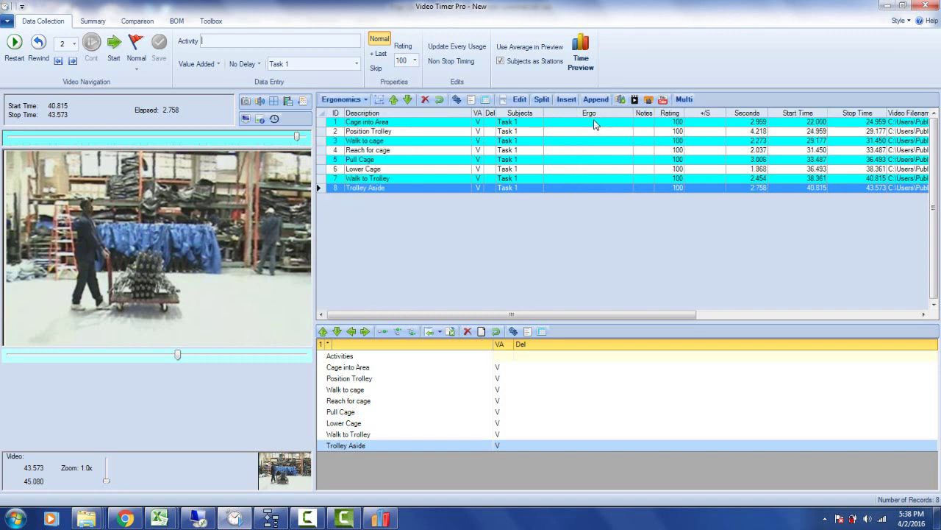
left_click(403, 121)
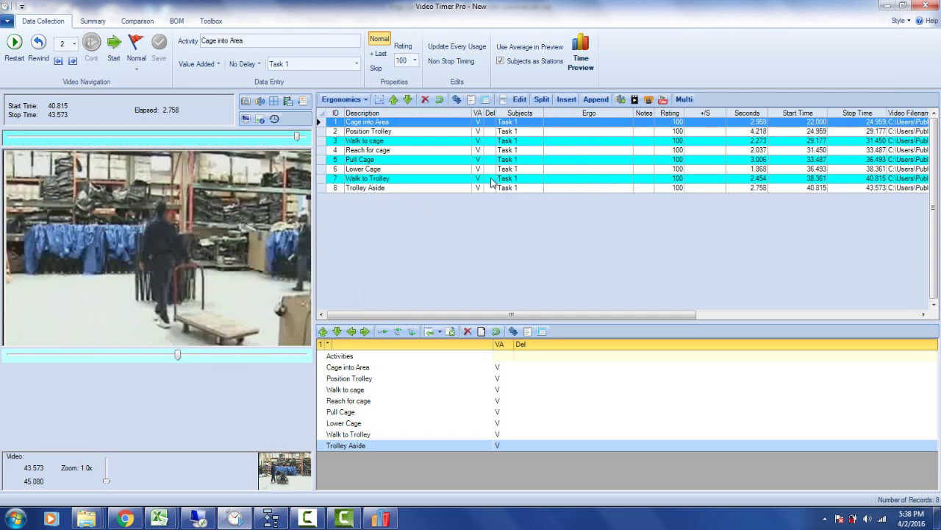
- Give Cage into Area's right shoulder, elbow and hand little or light stress
left_click(583, 125)
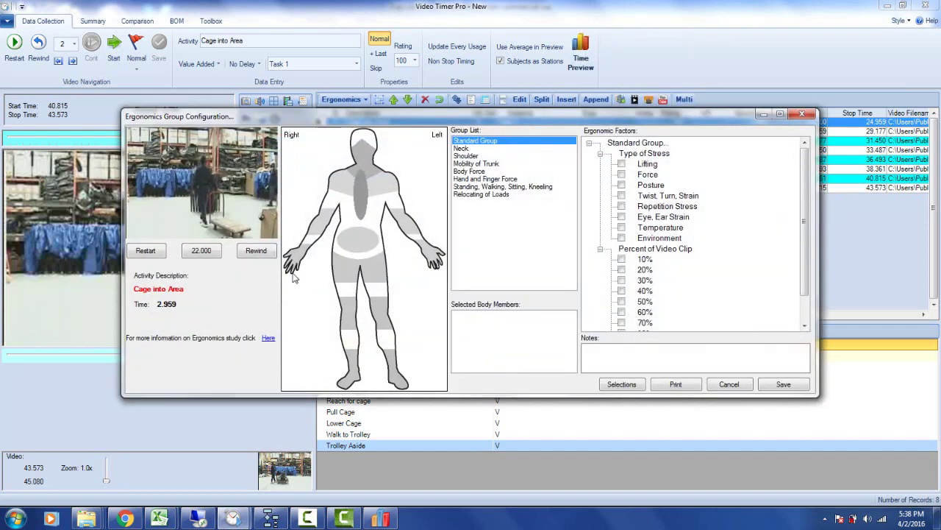
left_click(201, 251)
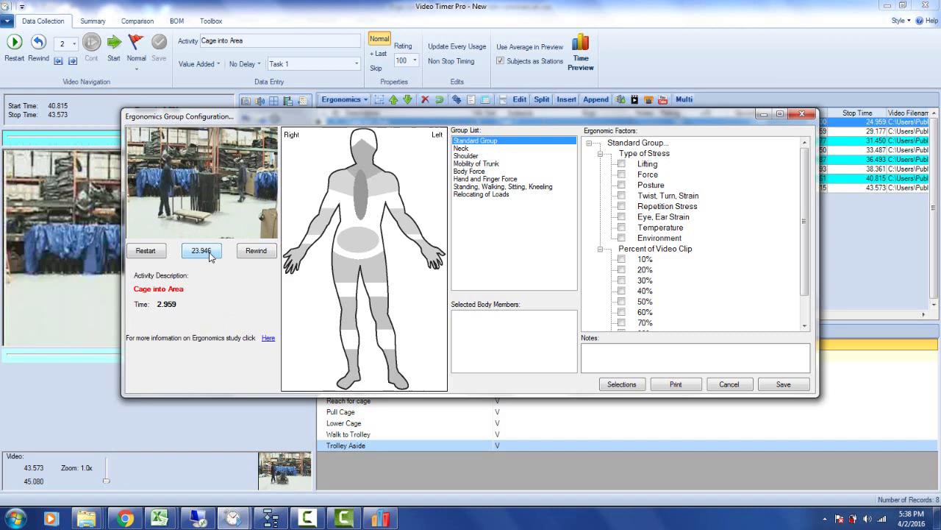
left_click(344, 188)
left_click(307, 205)
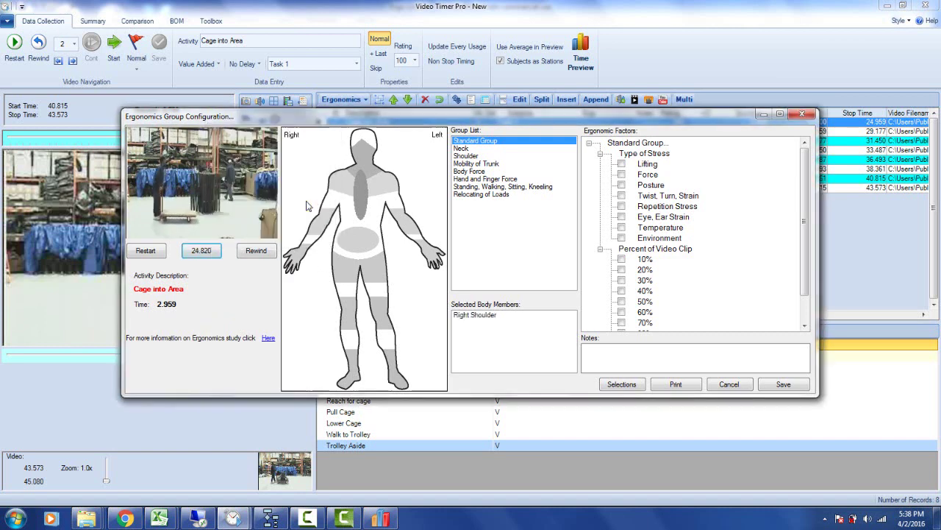
left_click(343, 193)
left_click(310, 188)
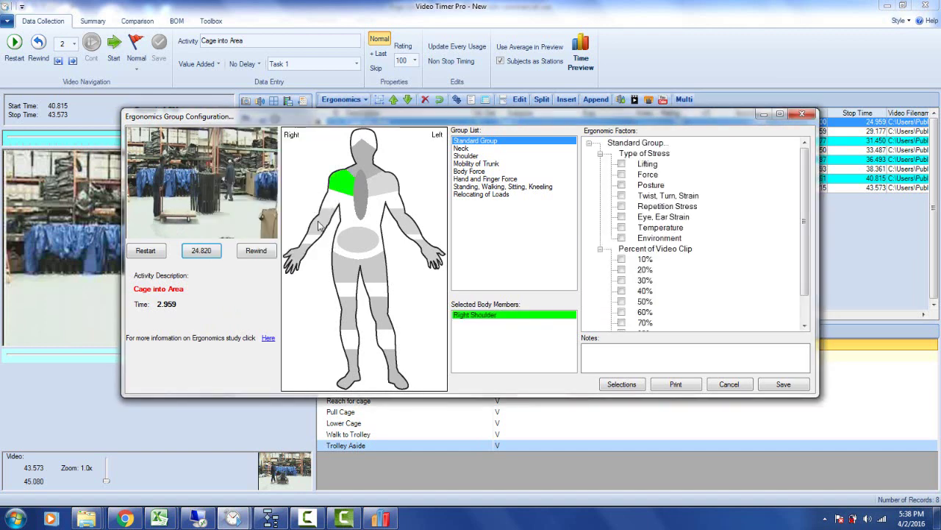
left_click(322, 218)
left_click(294, 207)
left_click(302, 256)
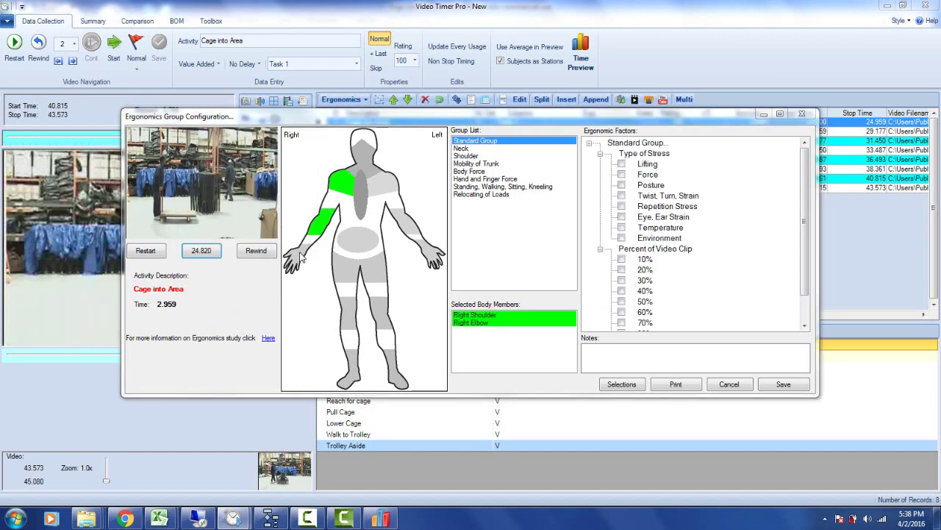
left_click(248, 248)
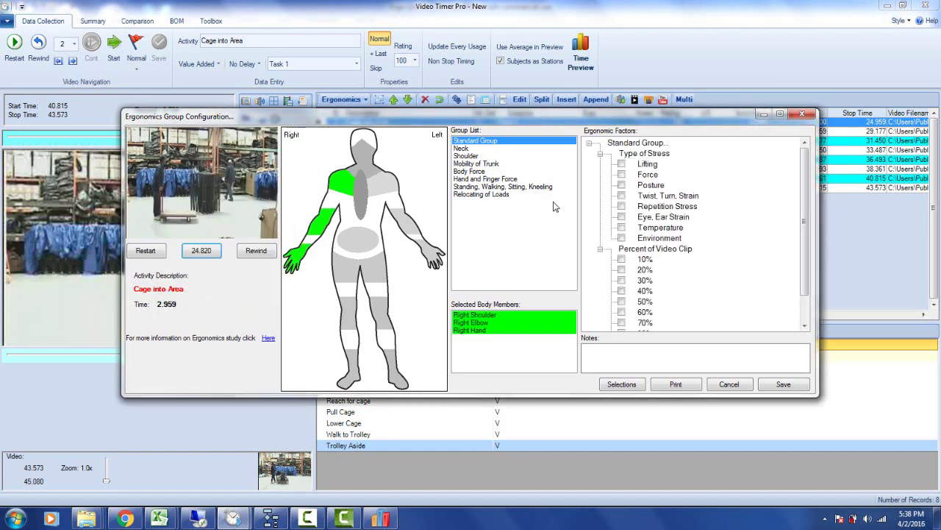
- Tick Force as the stress type at 80% of the clip and save
left_click(622, 175)
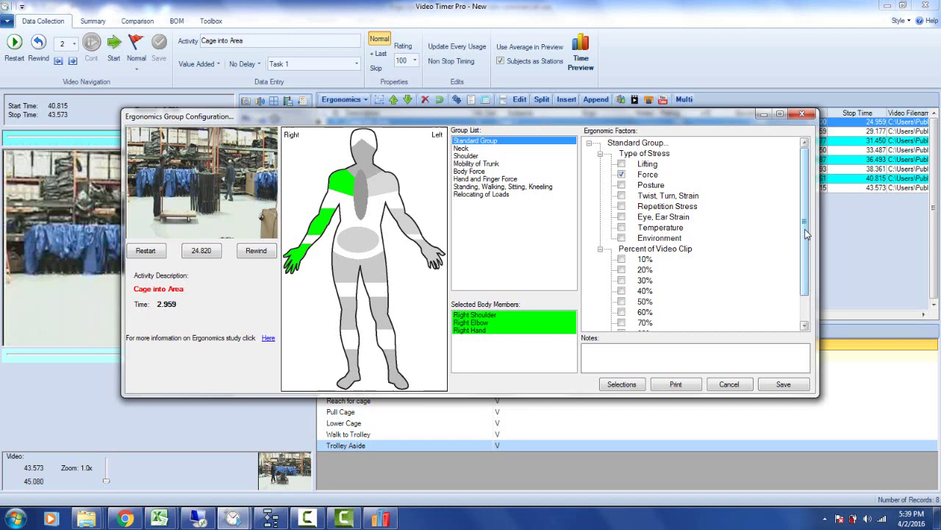
left_click_drag(806, 234, 803, 263)
left_click(641, 298)
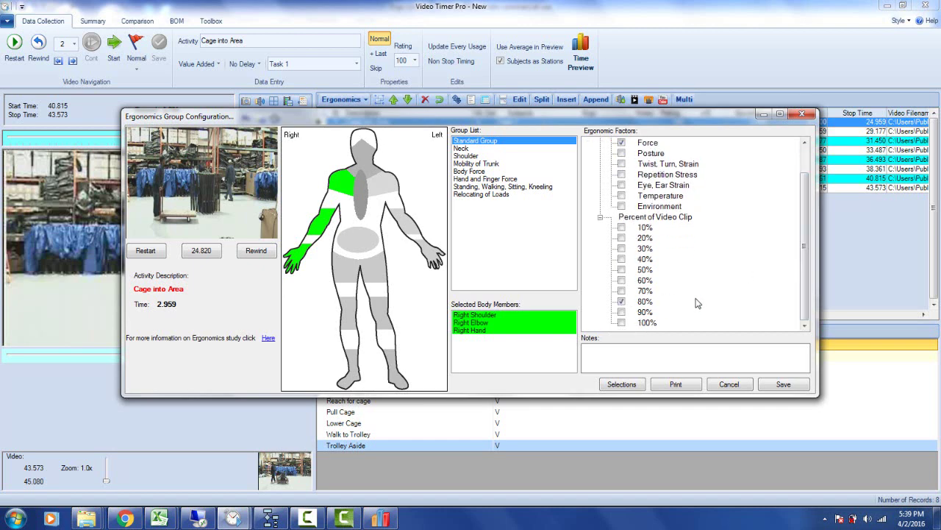
left_click(783, 384)
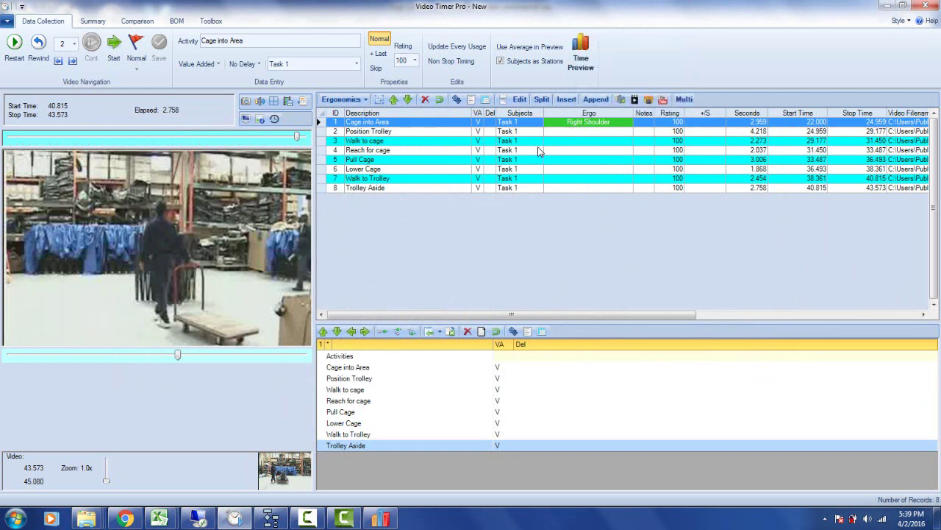
- Give Position Trolley's right shoulder, elbow and hand light-to-moderate stress
left_click(416, 134)
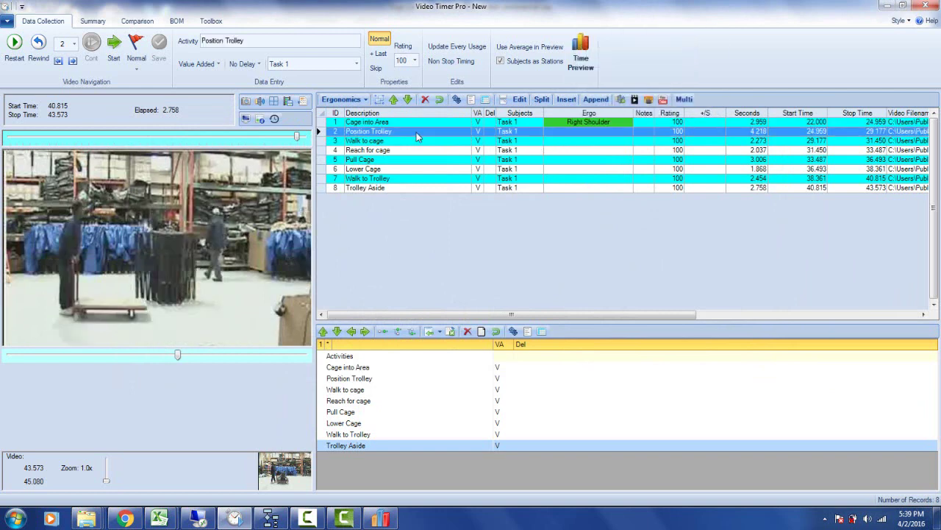
left_click(569, 135)
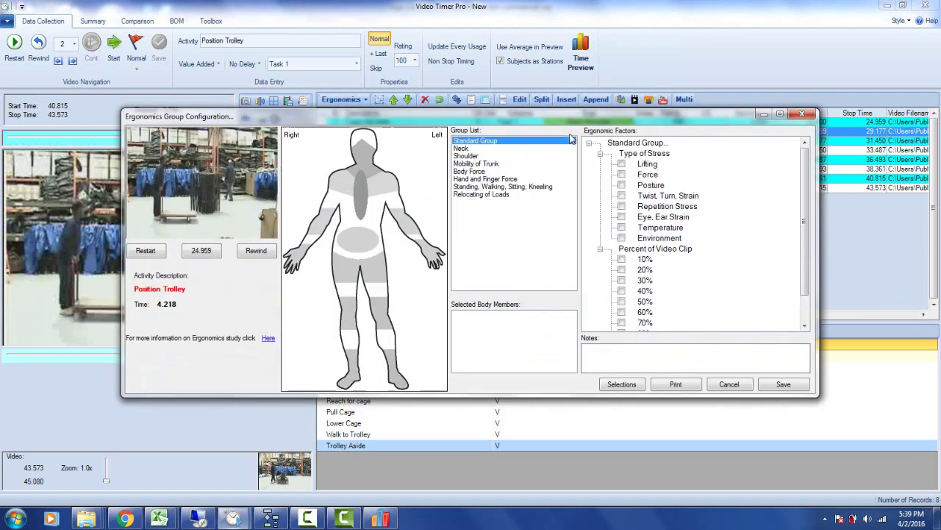
left_click(202, 251)
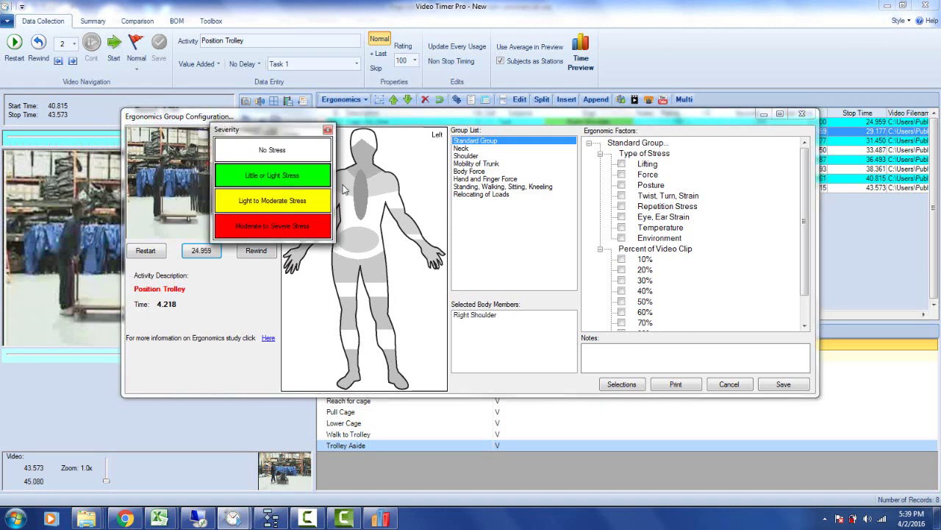
left_click(348, 189)
left_click(315, 206)
left_click(313, 225)
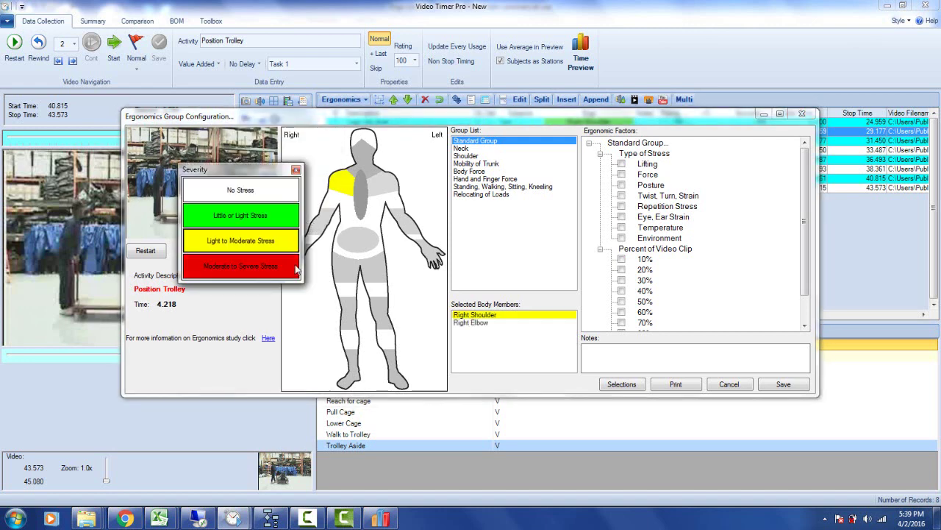
left_click(286, 242)
left_click(299, 261)
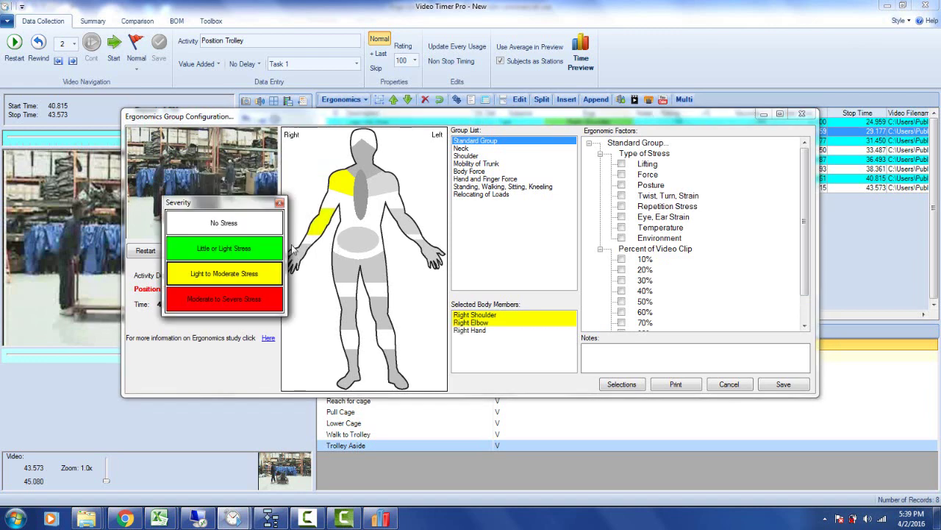
left_click(248, 272)
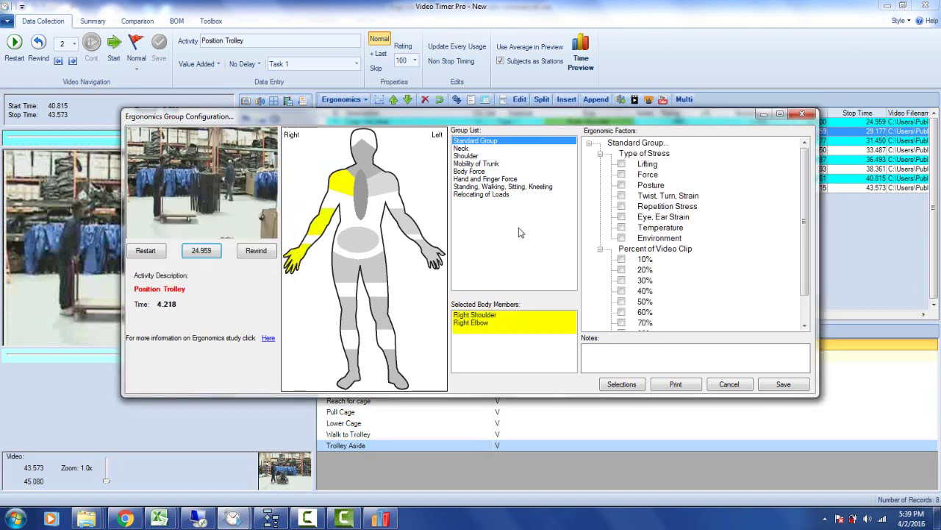
- Tick Force as the stress type, review the Body Force factors, and save
left_click(622, 176)
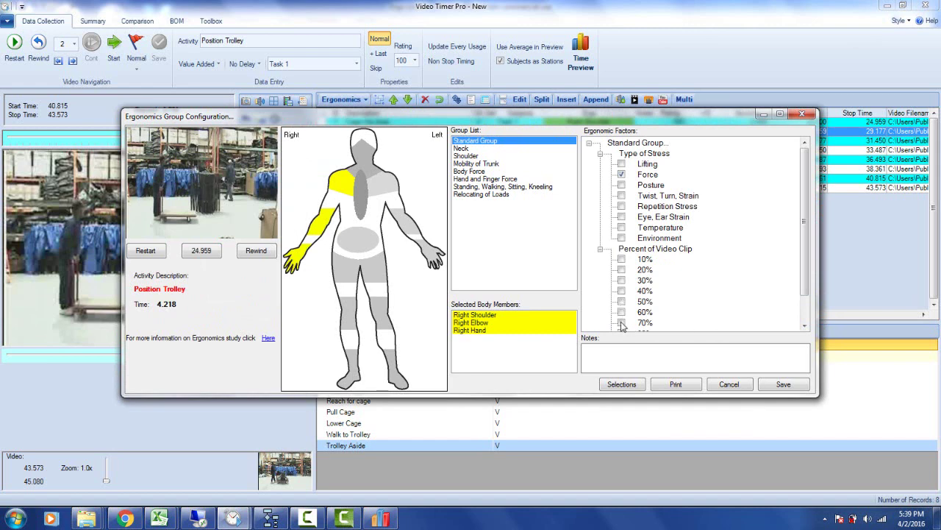
left_click(475, 171)
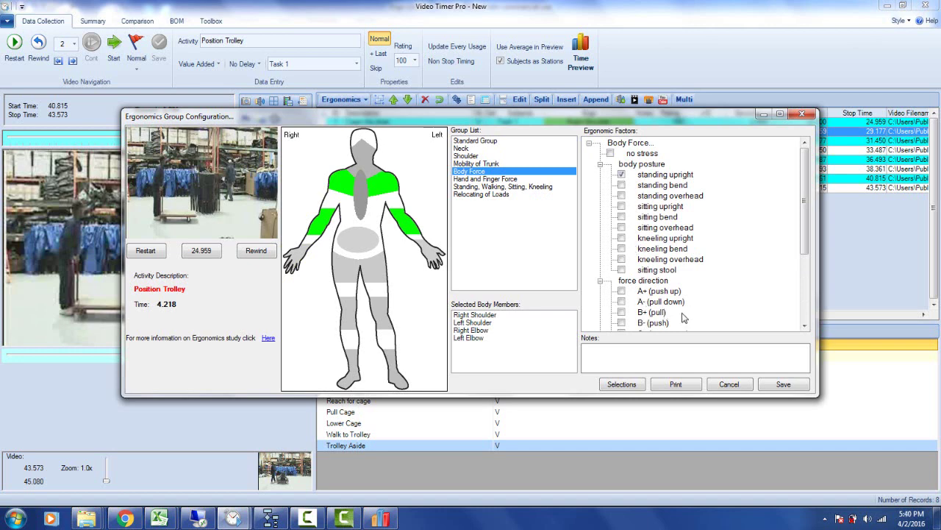
left_click_drag(803, 196, 801, 215)
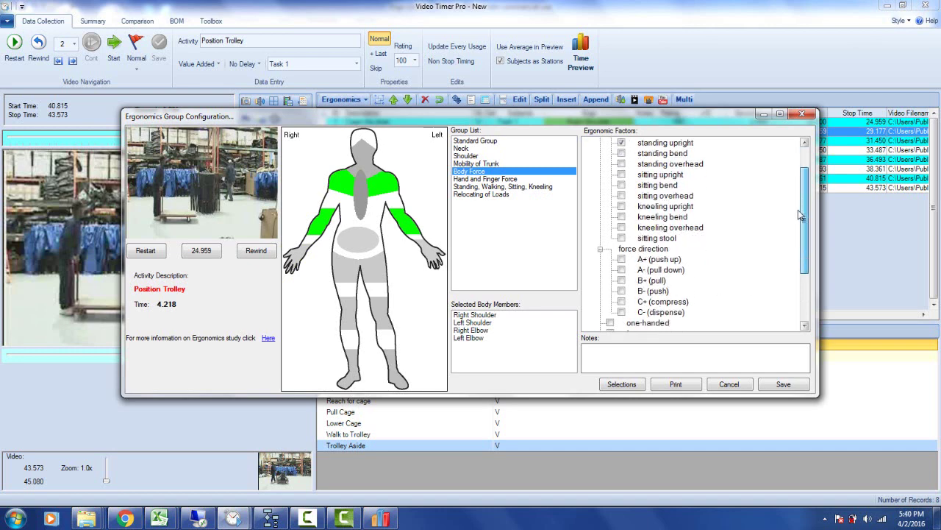
key("Return")
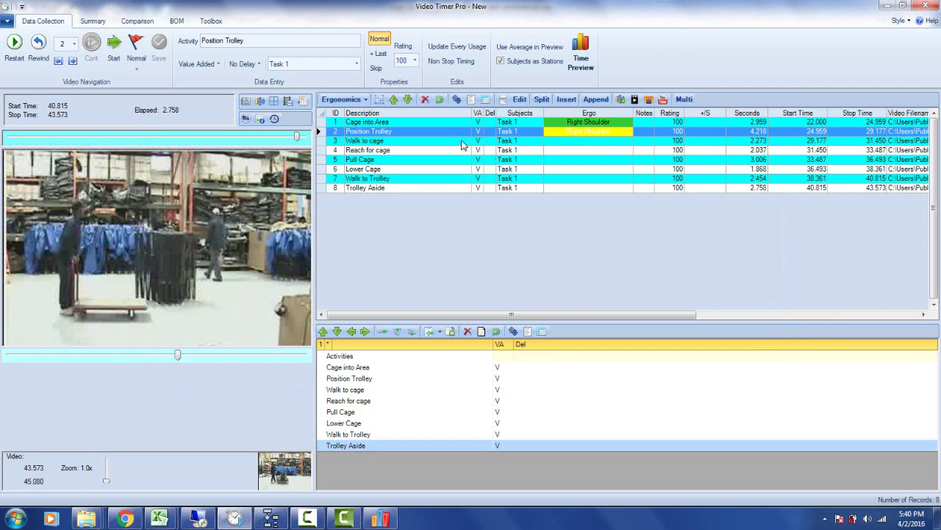
- Open the ergonomic setup for Reach for cage, not Walk to cage, and play its clip
double_click(555, 145)
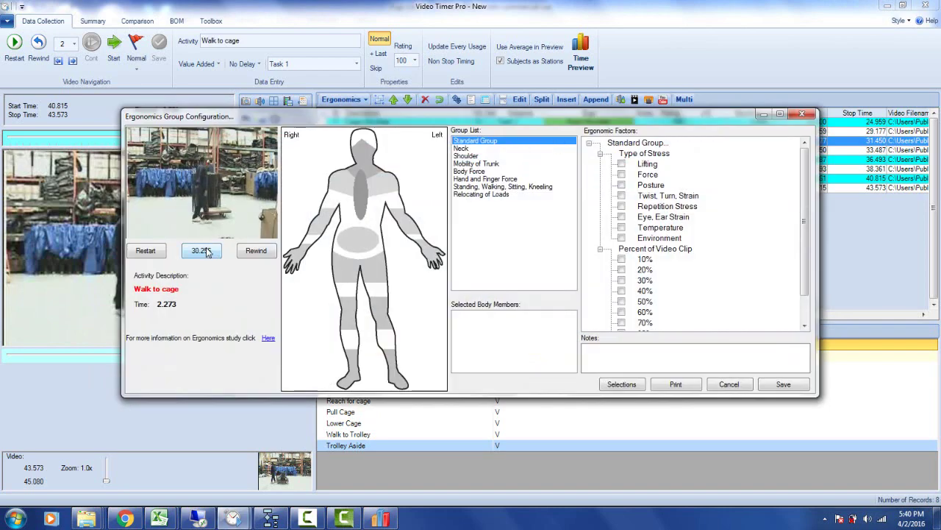
left_click(802, 114)
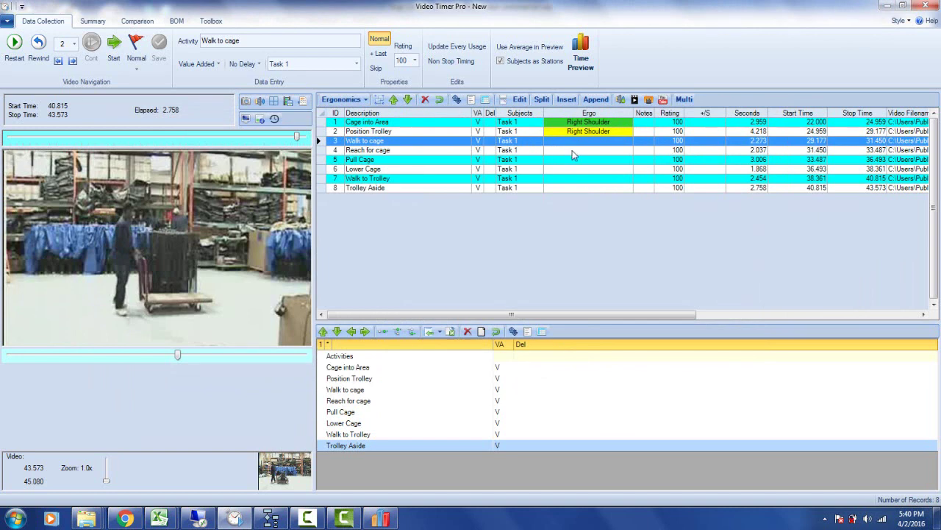
double_click(572, 151)
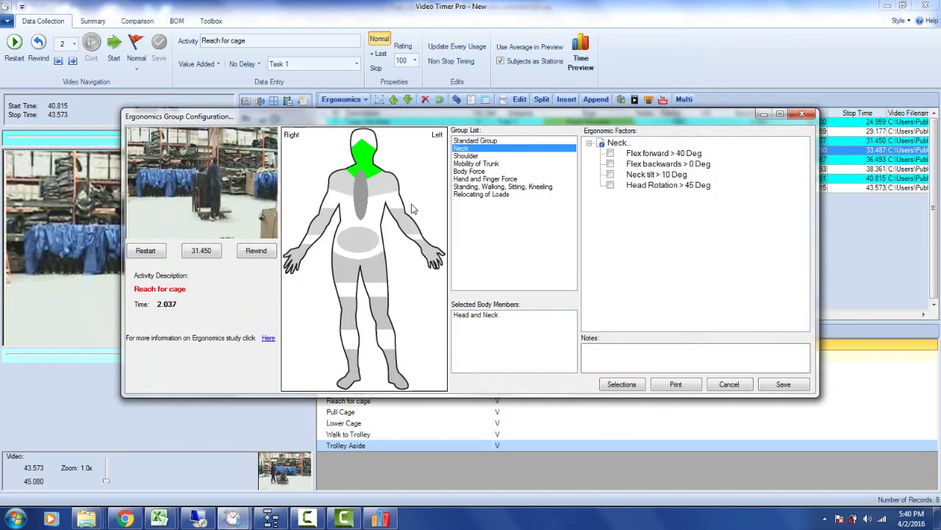
left_click(199, 251)
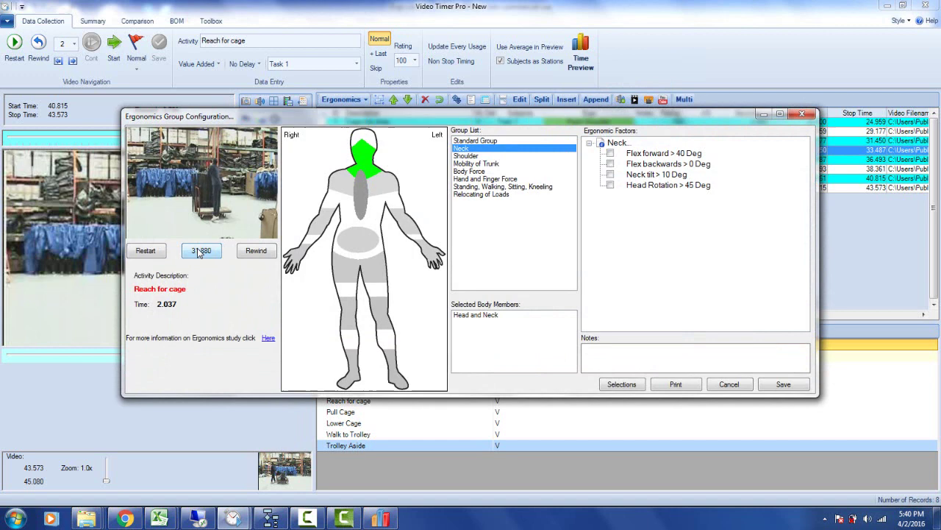
left_click(199, 251)
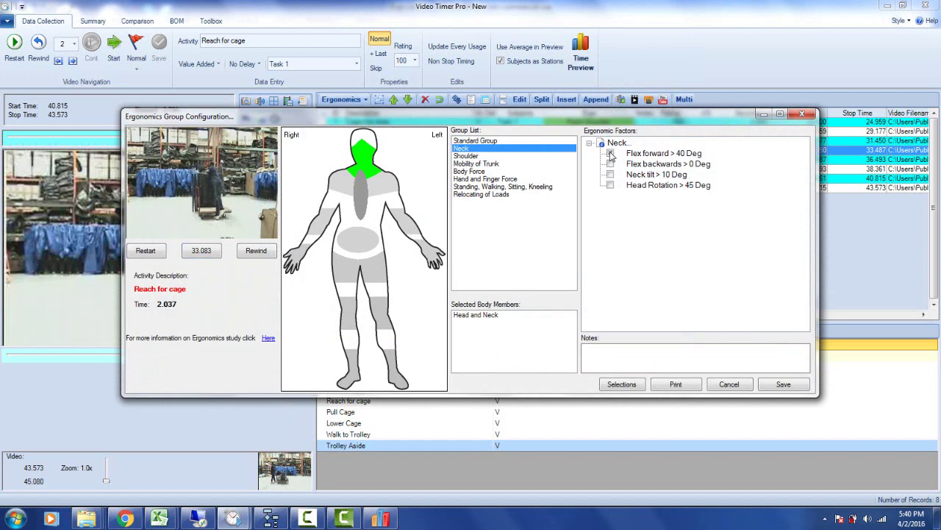
- Under Standard Group, tick Twist and rate right foot, lower back and back moderate-to-severe; save
left_click(517, 141)
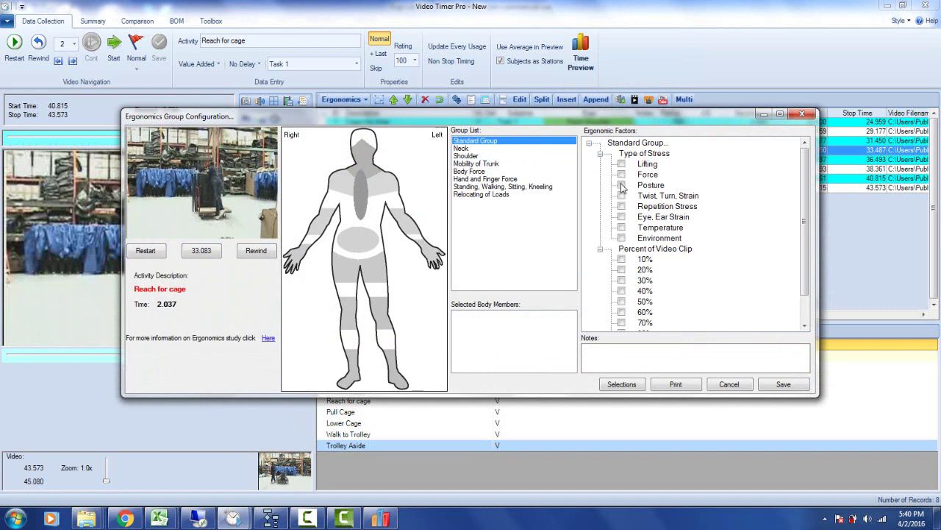
left_click(622, 196)
scroll(794, 295, "down", 1)
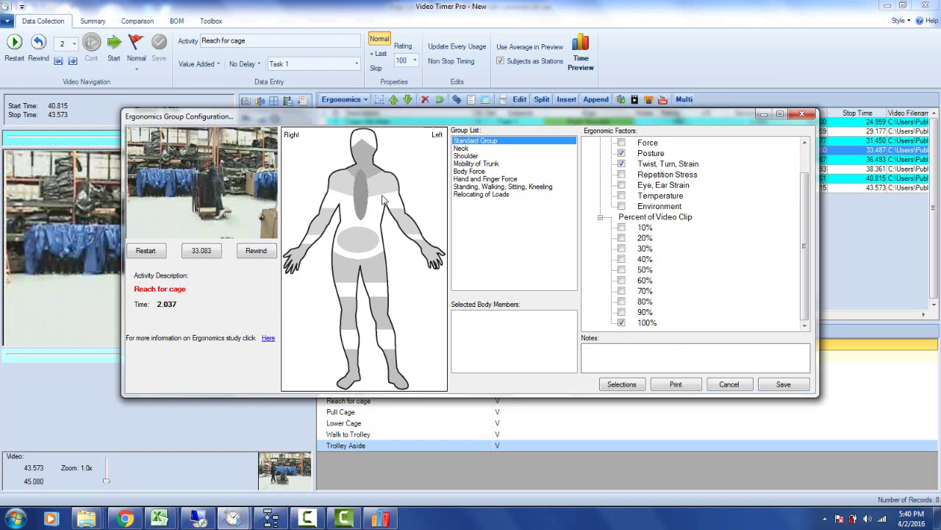
left_click(355, 374)
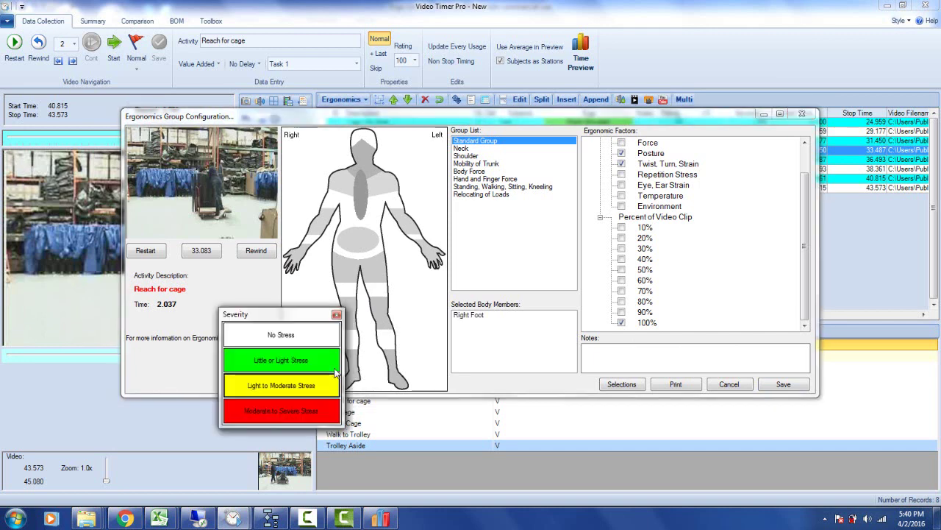
left_click(328, 409)
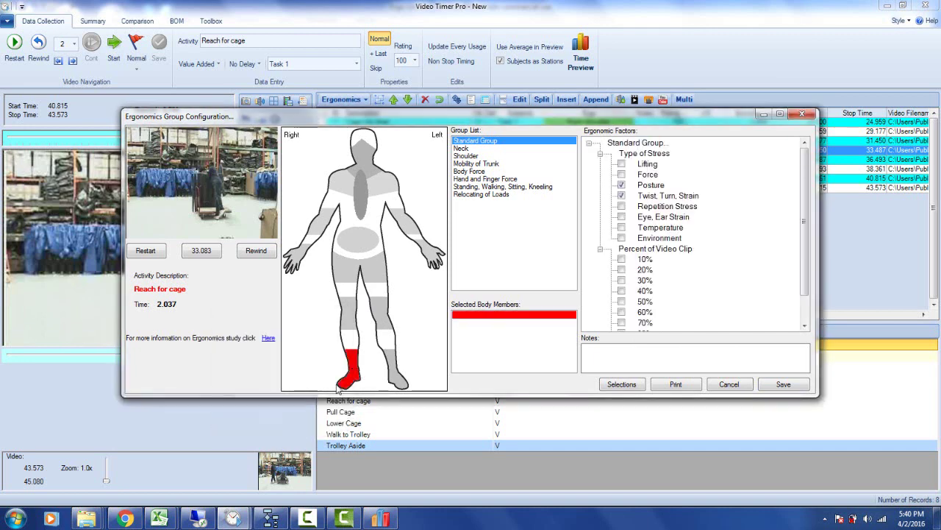
left_click(358, 241)
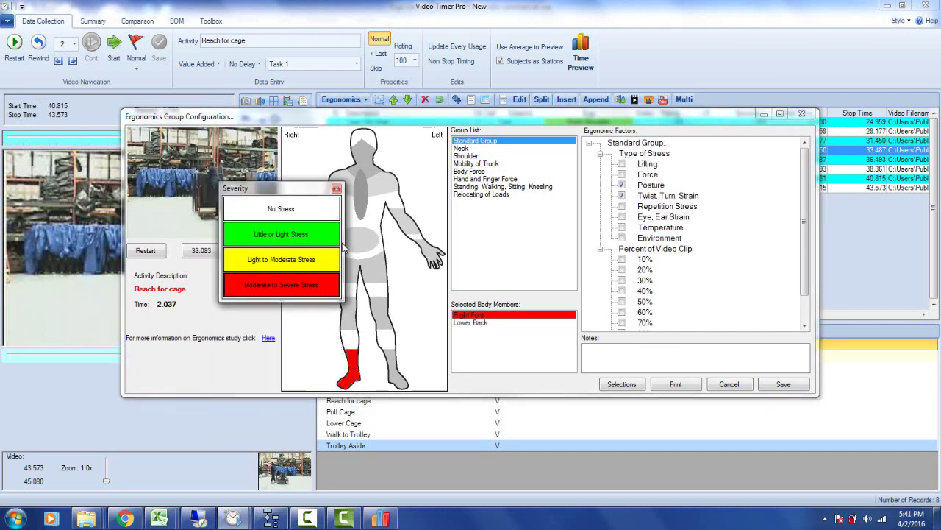
left_click(250, 225)
left_click(338, 256)
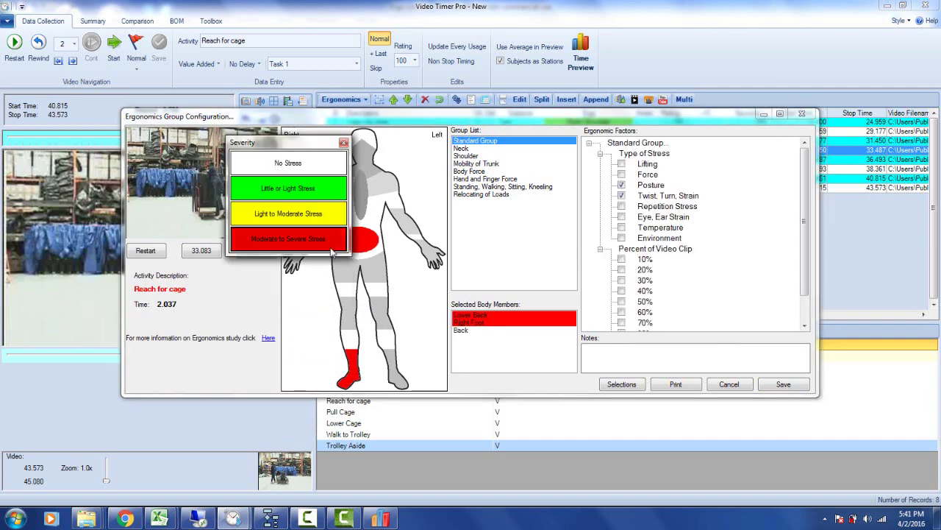
left_click(316, 238)
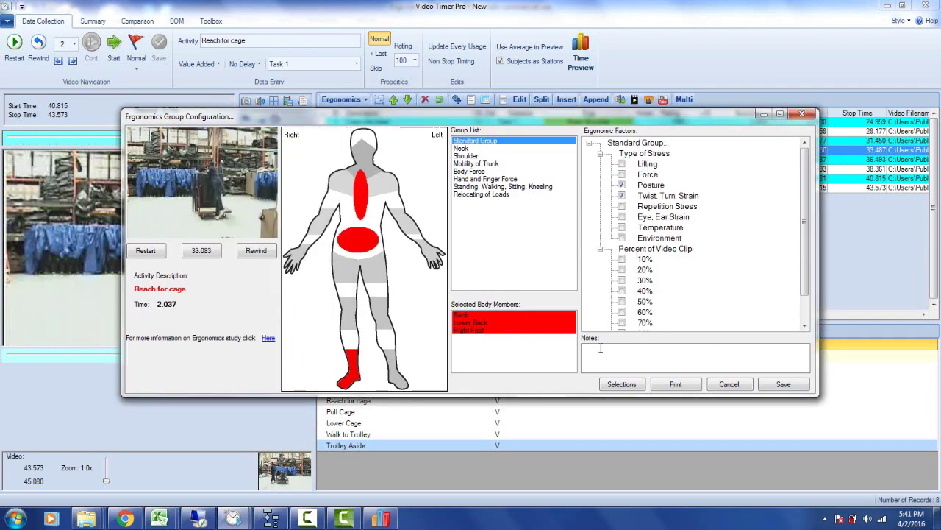
left_click(775, 390)
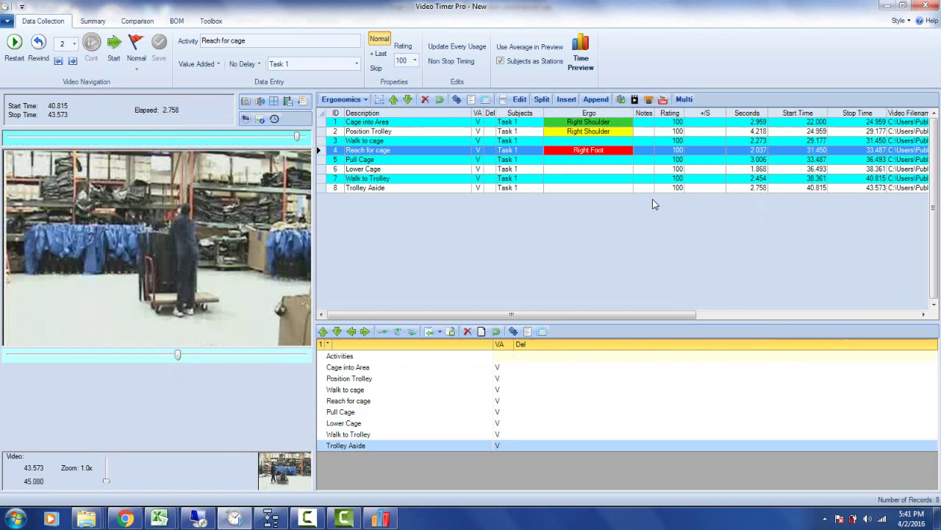
- Open Pull Cage's Standard Group stresses and rate the lower back and back moderate to severe
left_click(428, 160)
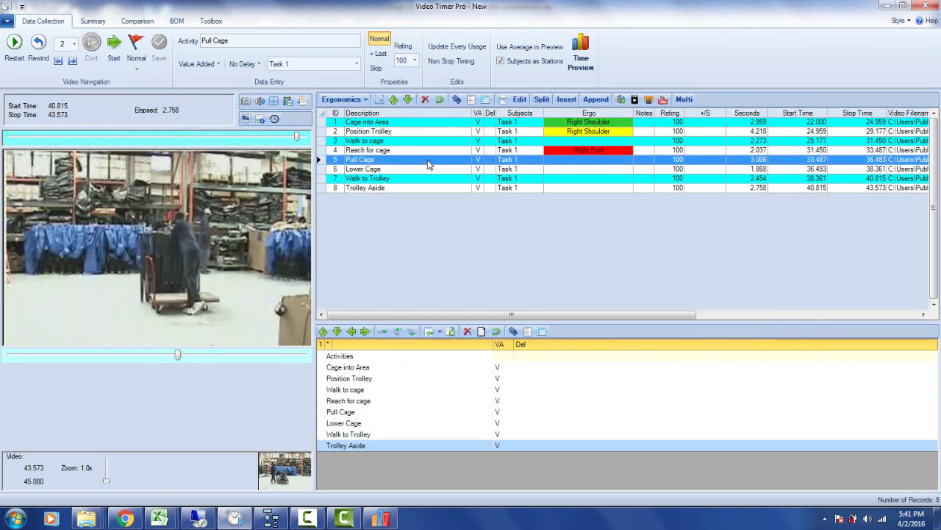
double_click(560, 161)
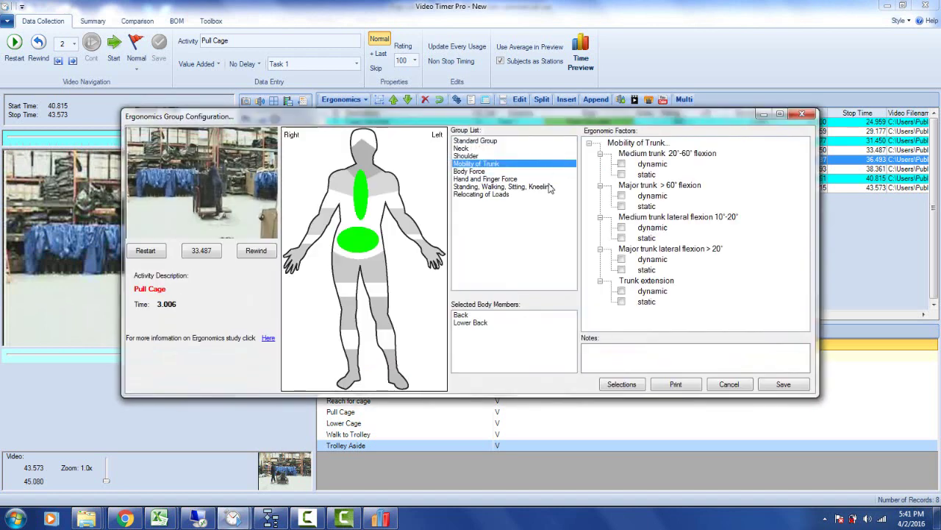
left_click(202, 251)
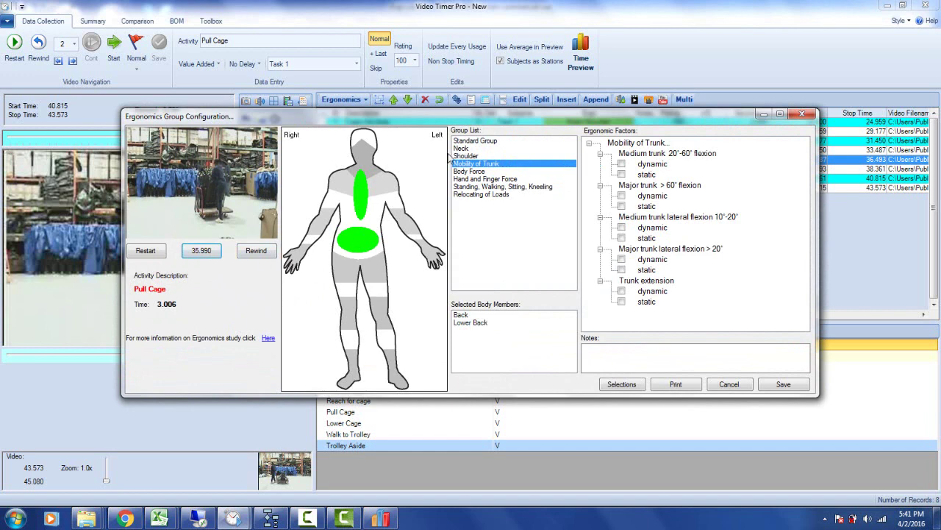
left_click(465, 143)
left_click(360, 250)
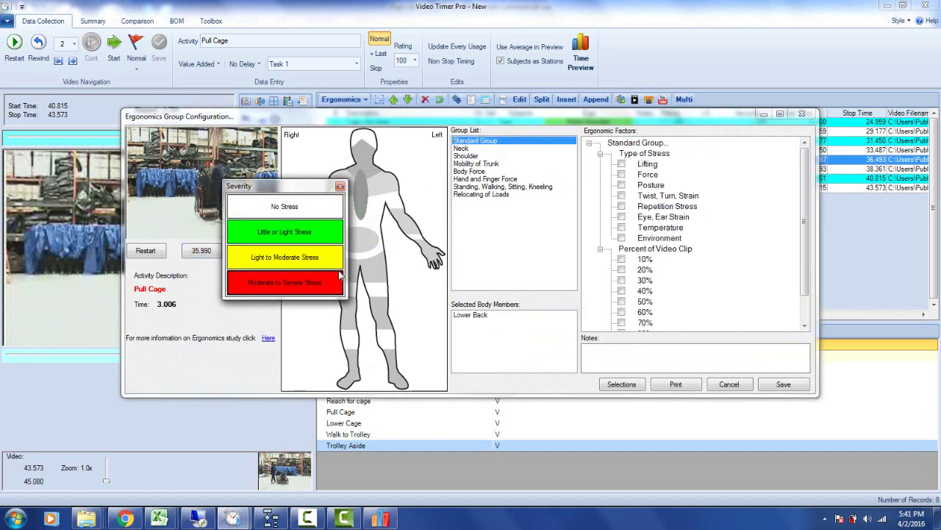
left_click(312, 283)
left_click(352, 234)
left_click(348, 234)
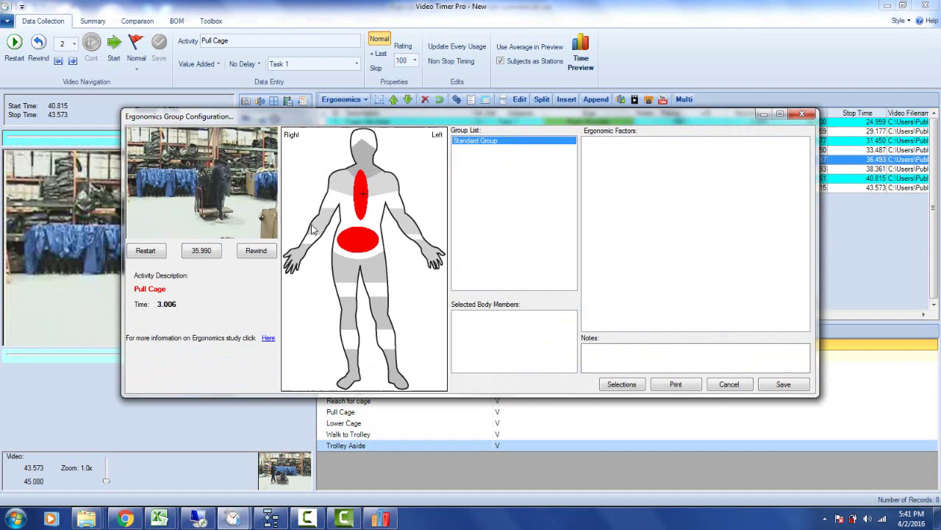
- Rate the right shoulder, elbow and hand light to moderate and the right foot moderate to severe
left_click(328, 223)
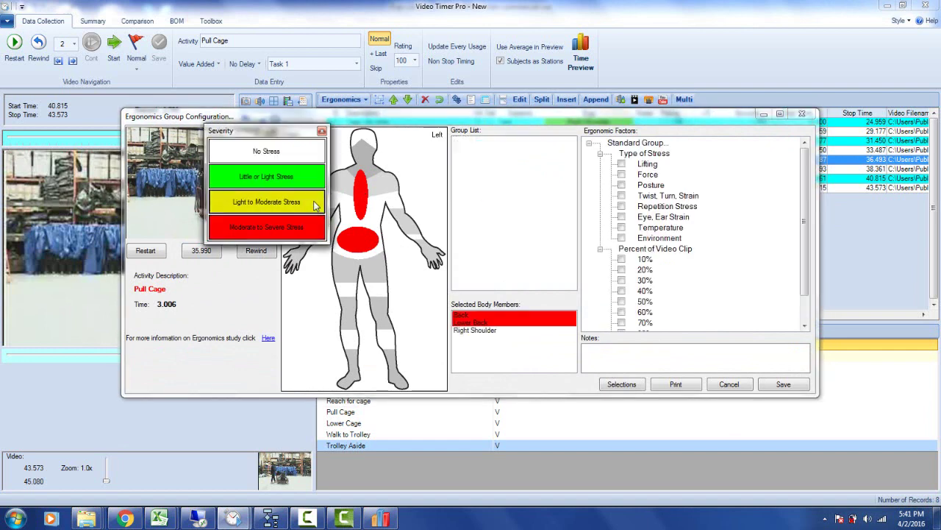
left_click(305, 202)
left_click(323, 220)
left_click(295, 239)
left_click(298, 252)
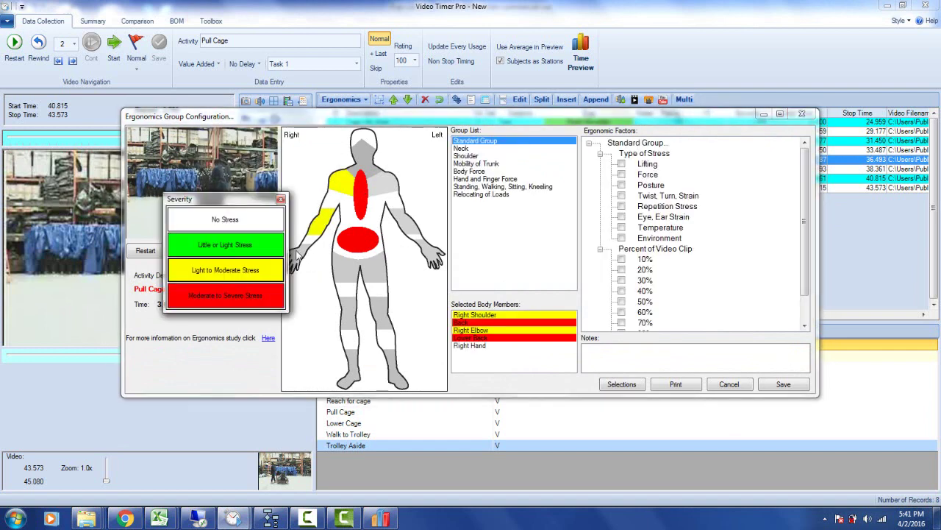
left_click(264, 278)
left_click(355, 377)
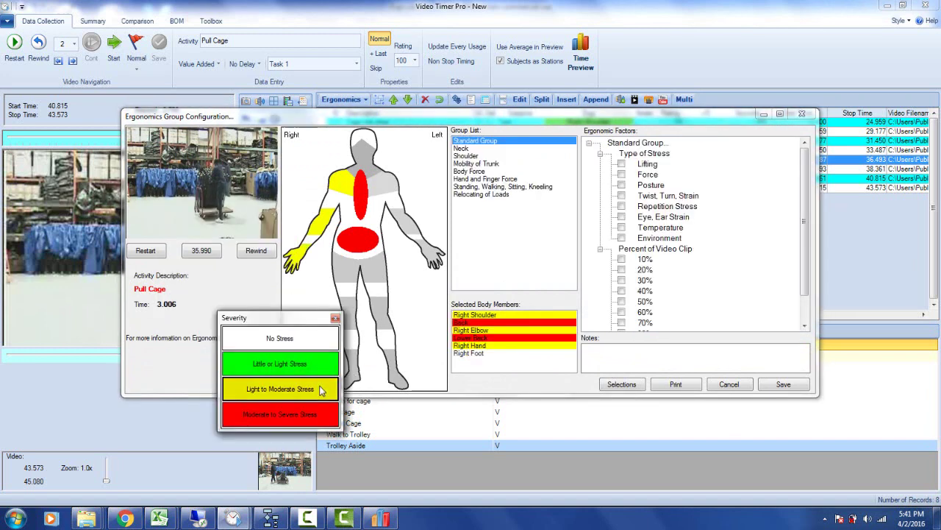
left_click(323, 410)
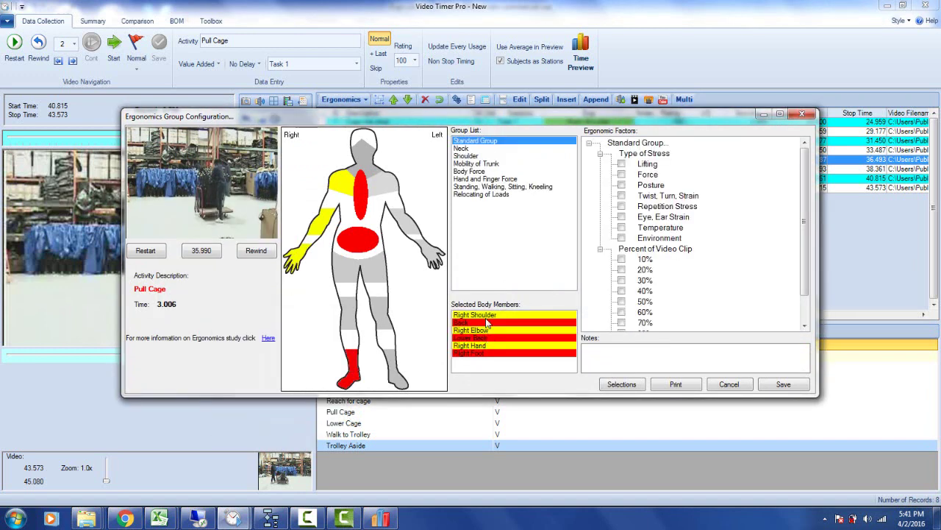
- Tick Lifting and Twist, Turn, Strain as stress types lasting 60% of the clip
left_click(622, 164)
left_click(621, 196)
left_click_drag(809, 241, 809, 268)
left_click(621, 280)
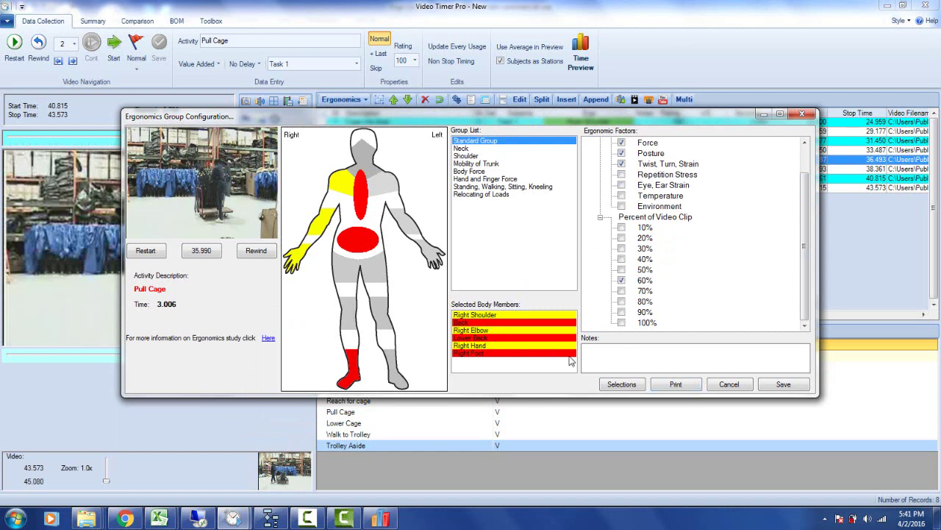
- Under Relocating of Loads, record a 30 kg push/pull load weight
left_click(482, 163)
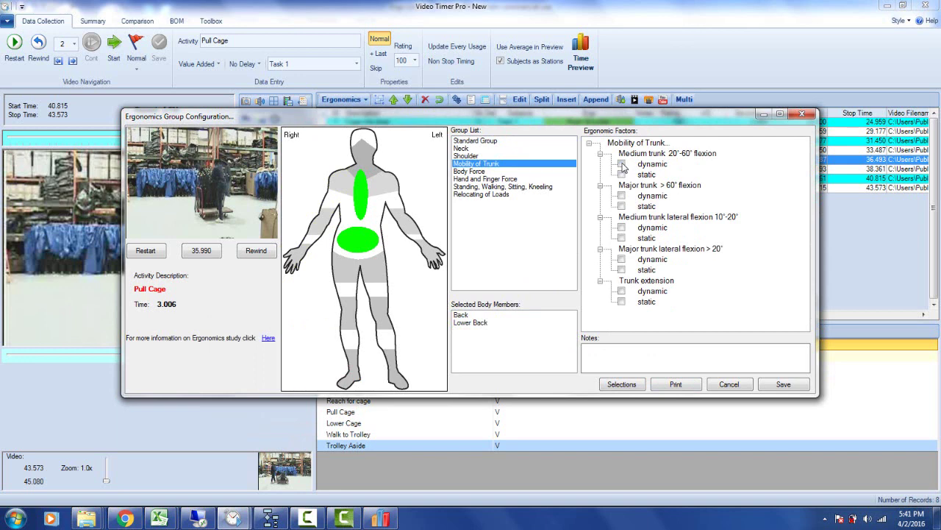
left_click(493, 194)
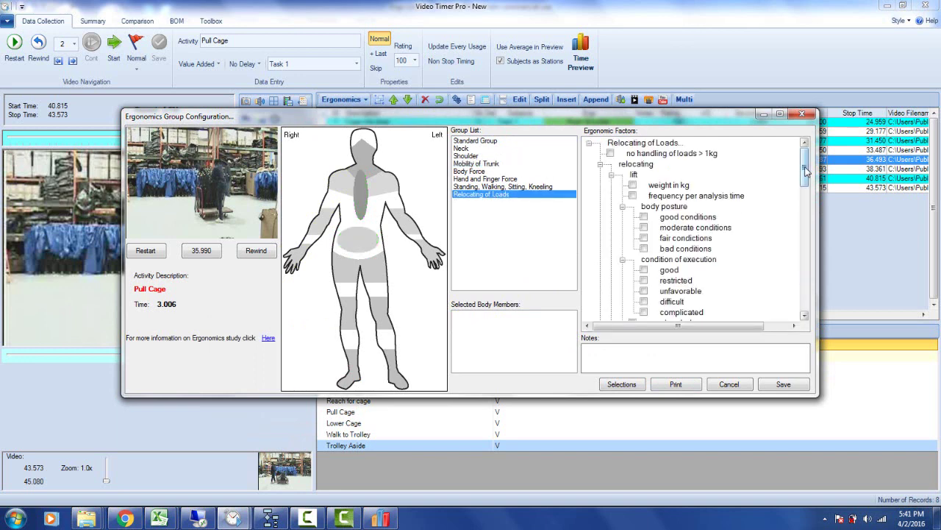
left_click_drag(806, 168, 806, 277)
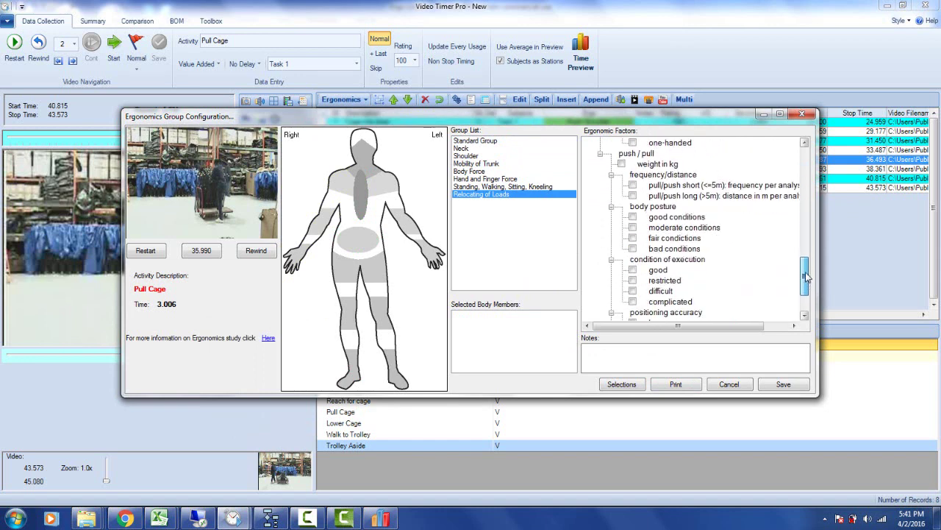
left_click(622, 164)
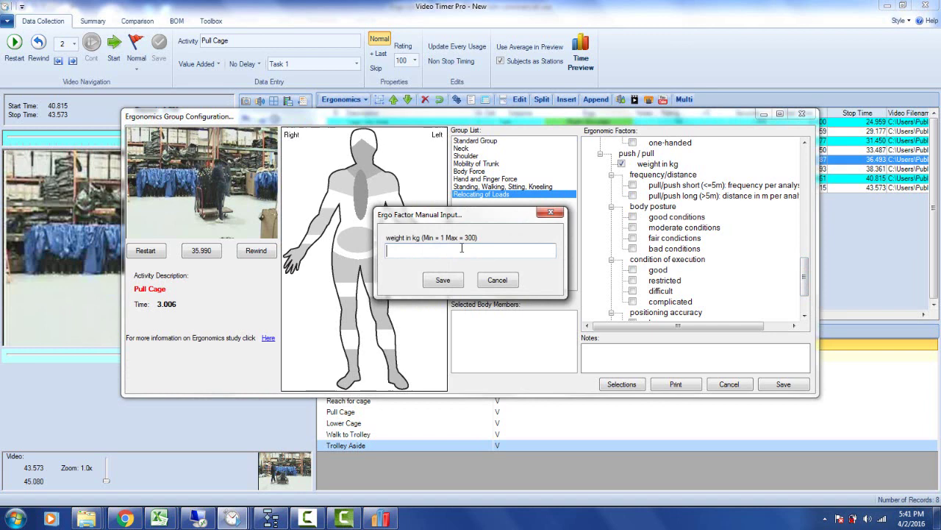
type("30")
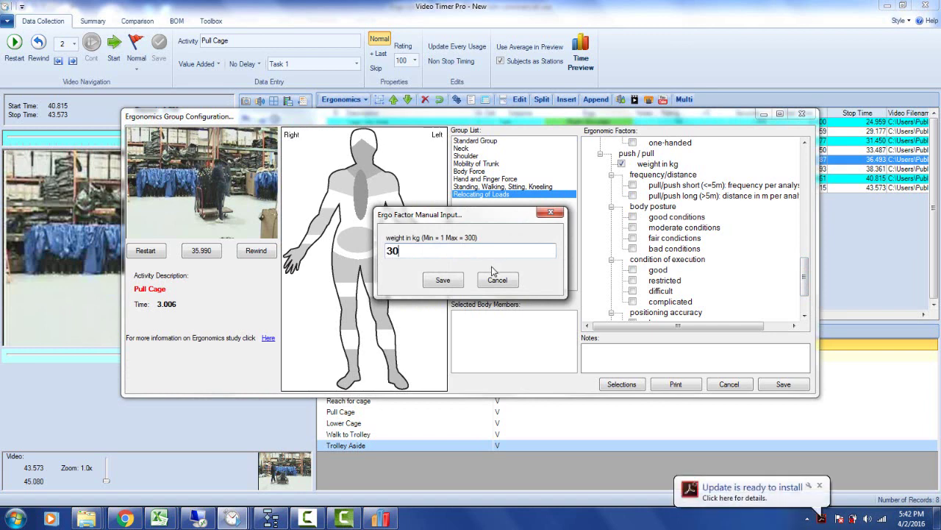
left_click(445, 280)
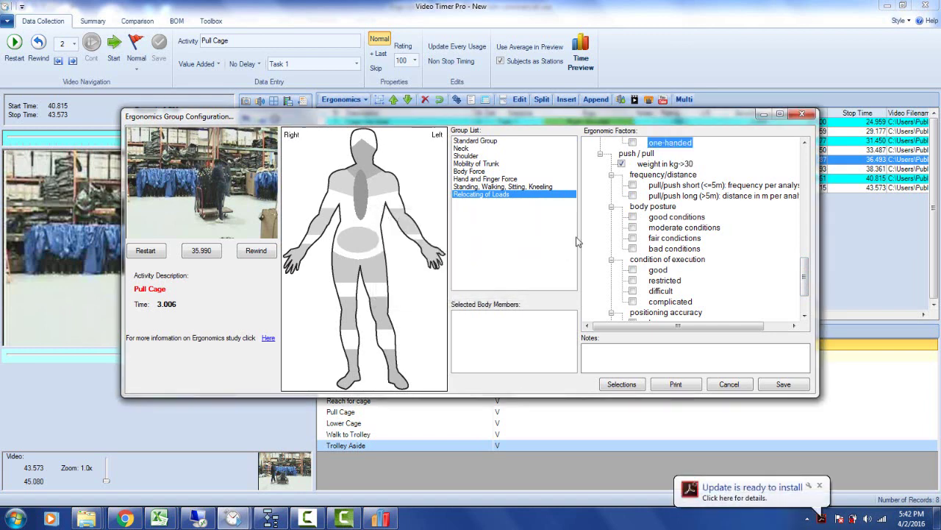
- Mark short distance, difficult execution and low positioning accuracy, then save Pull Cage
left_click(633, 186)
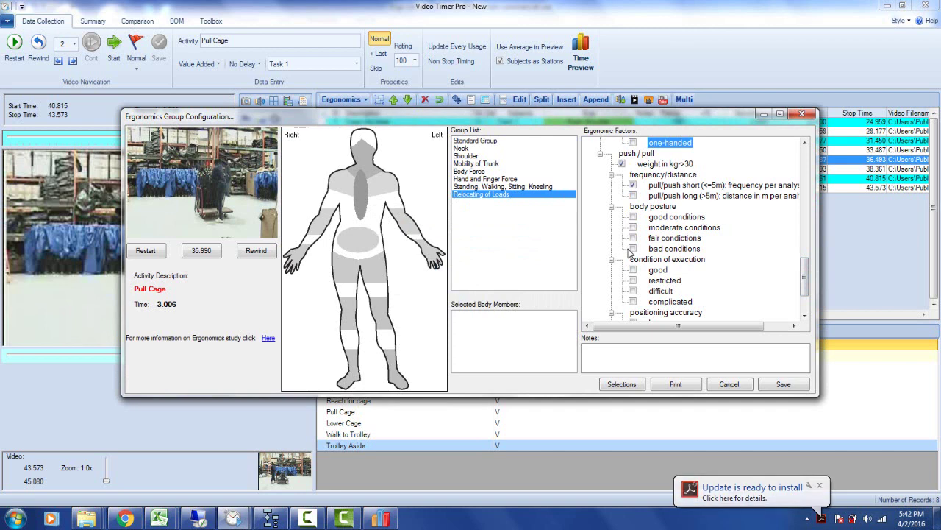
left_click(632, 290)
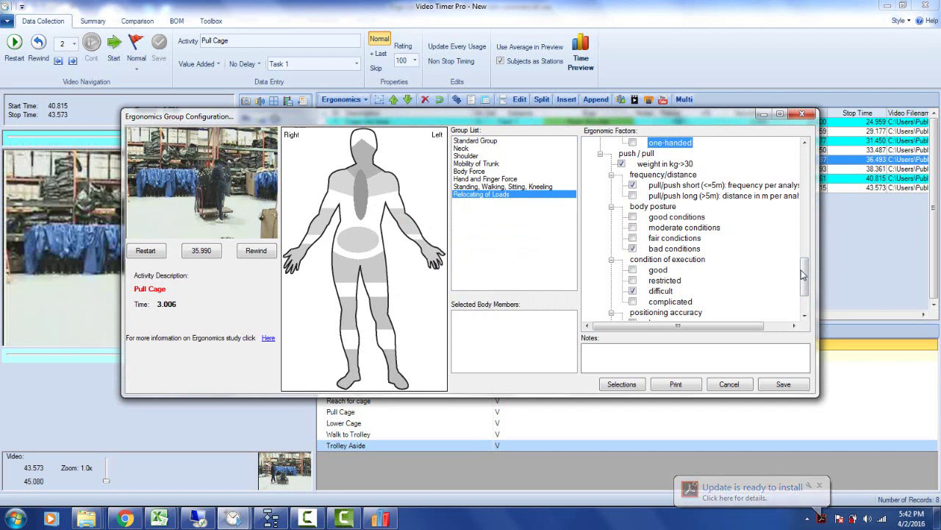
left_click_drag(809, 275, 809, 293)
left_click(632, 259)
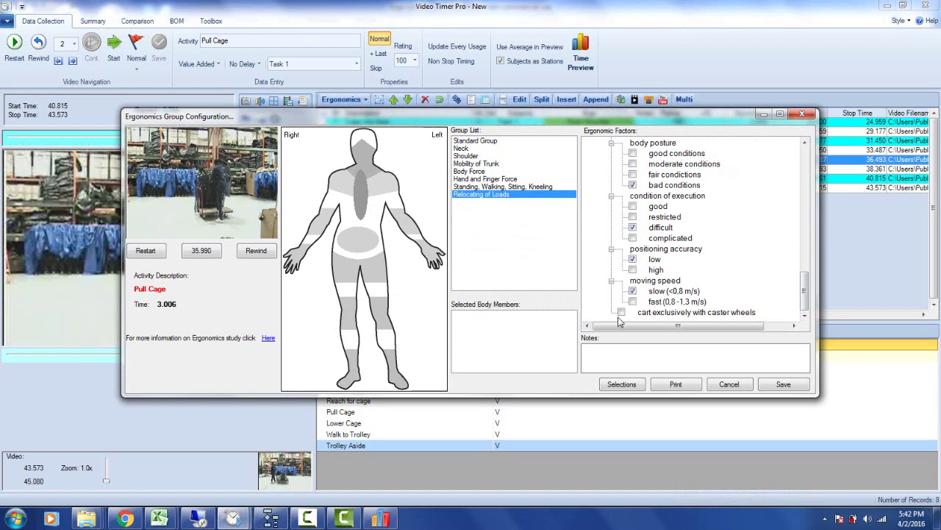
left_click(782, 384)
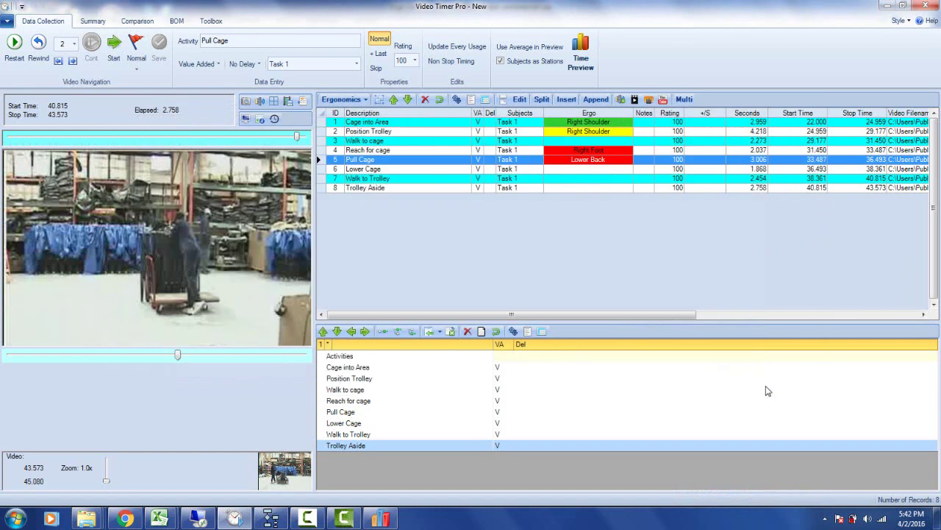
- Open Lower Cage's Standard Group and rate both shoulders and both elbows moderate to severe
left_click(567, 171)
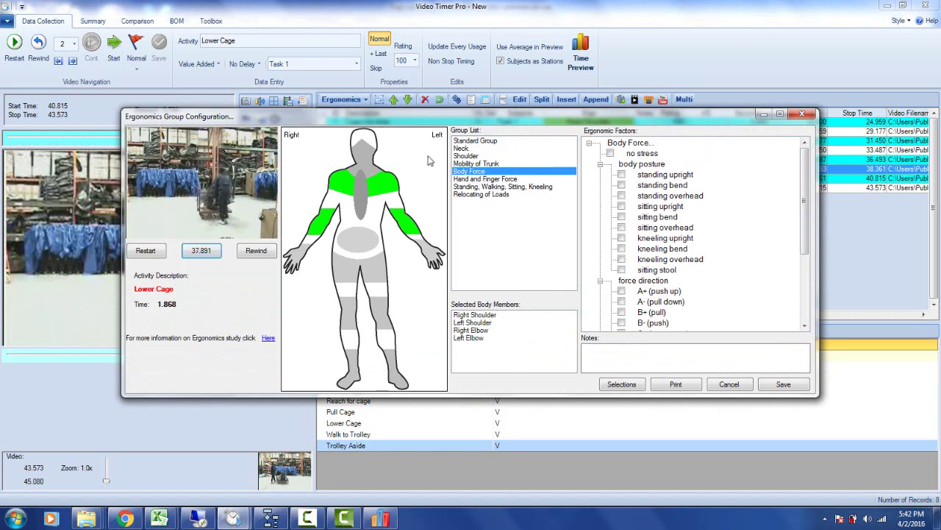
left_click(464, 141)
left_click(343, 186)
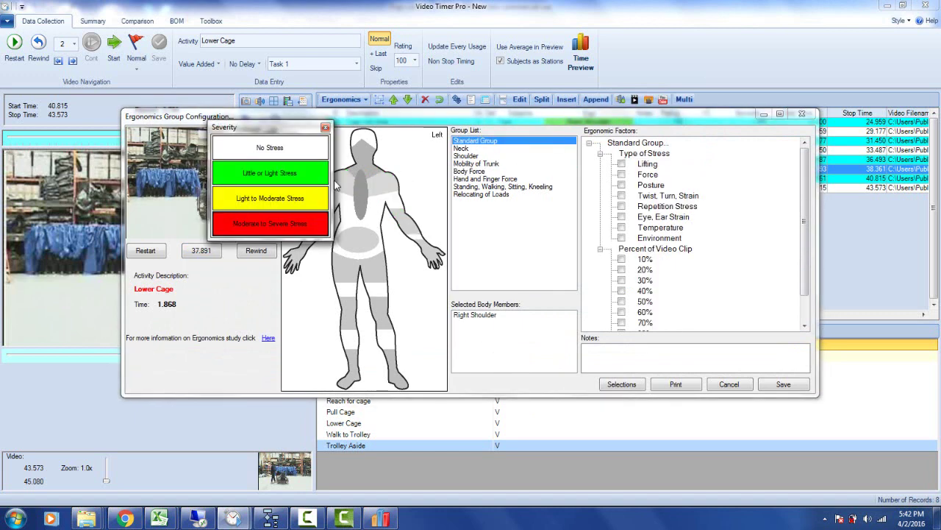
left_click(310, 211)
left_click(394, 189)
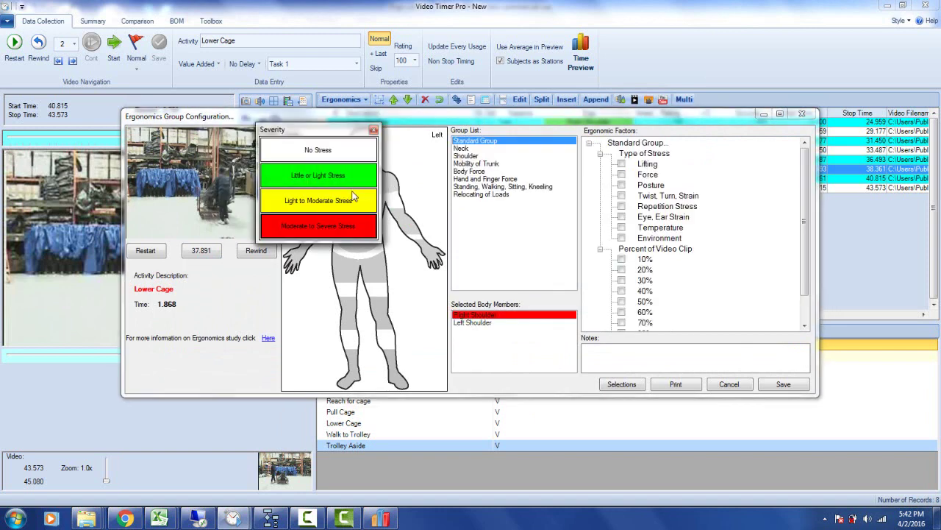
left_click(331, 229)
left_click(328, 219)
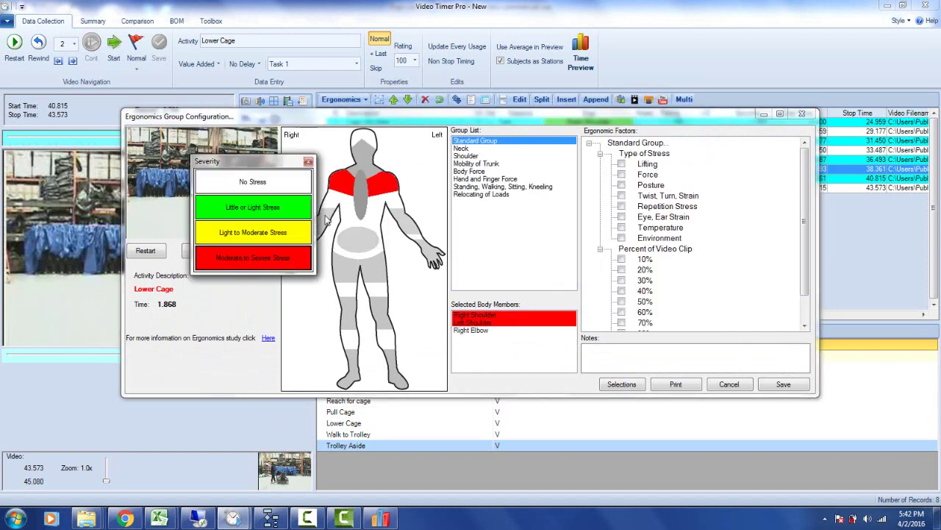
left_click(294, 257)
left_click(410, 230)
left_click(336, 268)
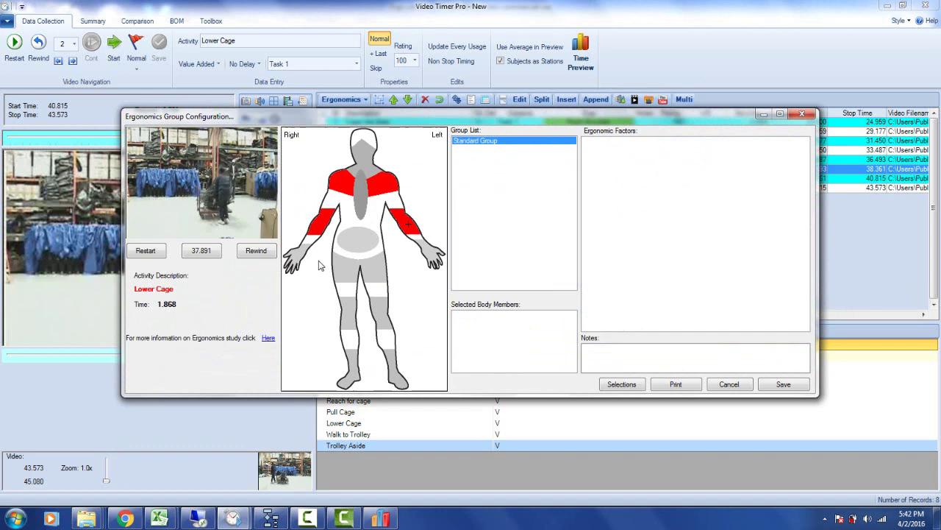
- Rate both hands, the lower back and the back moderate to severe
left_click(303, 255)
left_click(289, 293)
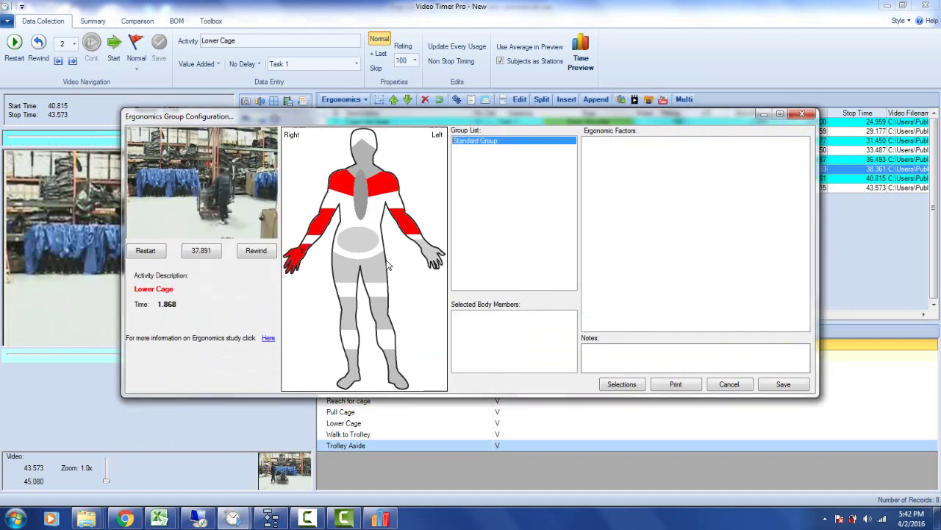
left_click(434, 258)
left_click(333, 292)
left_click(360, 250)
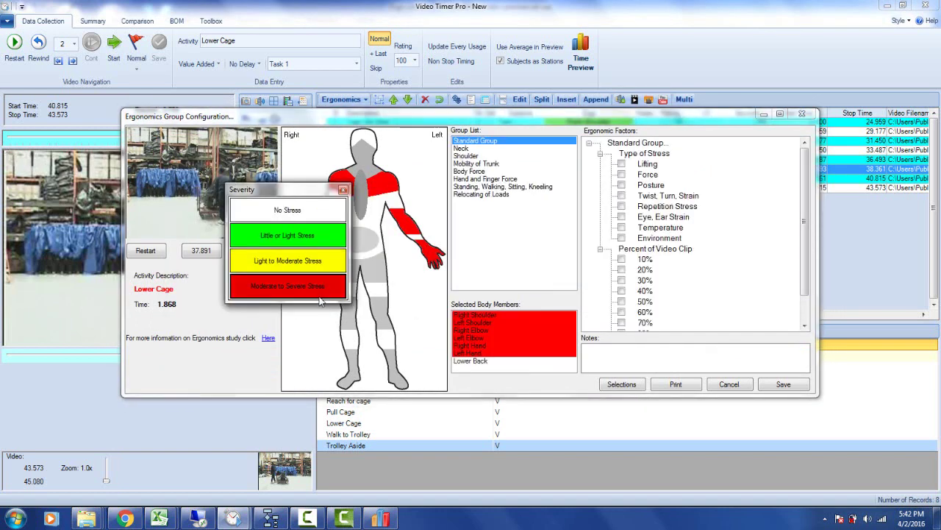
left_click(316, 293)
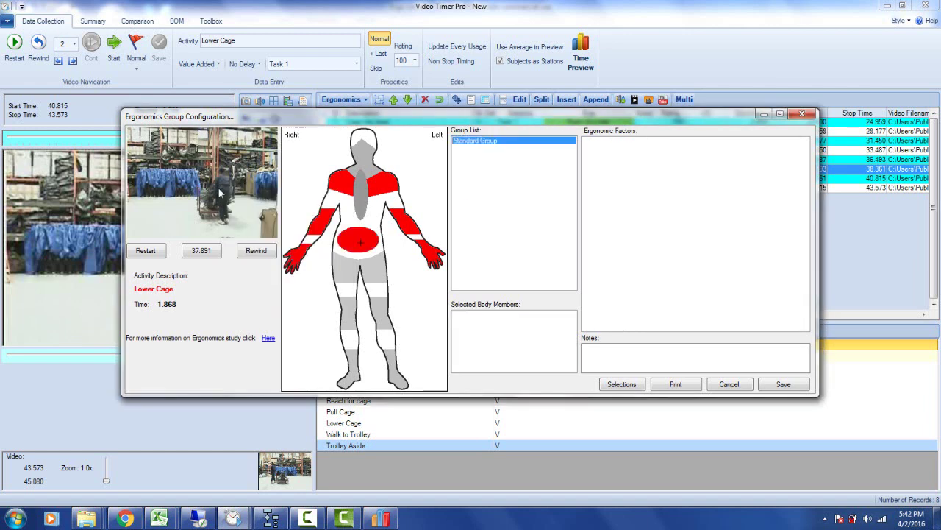
left_click(363, 206)
left_click(321, 248)
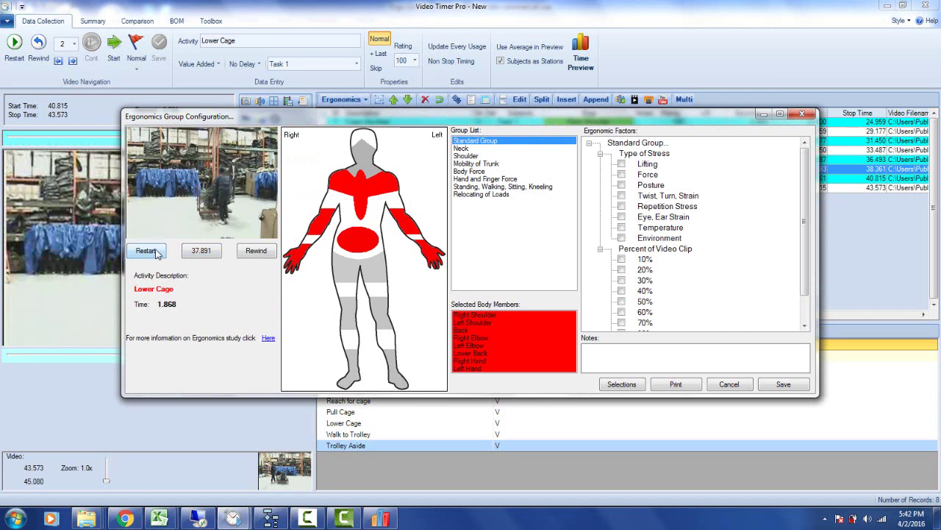
left_click(156, 251)
- Rate Lower Cage's lower leg moderate to severe and tick Force at 100% of the clip
left_click(195, 252)
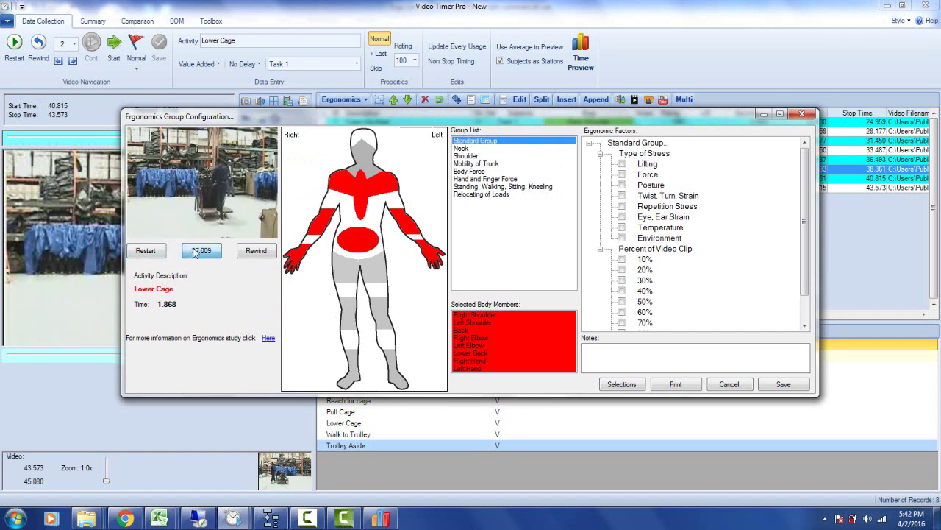
left_click(392, 375)
left_click(368, 412)
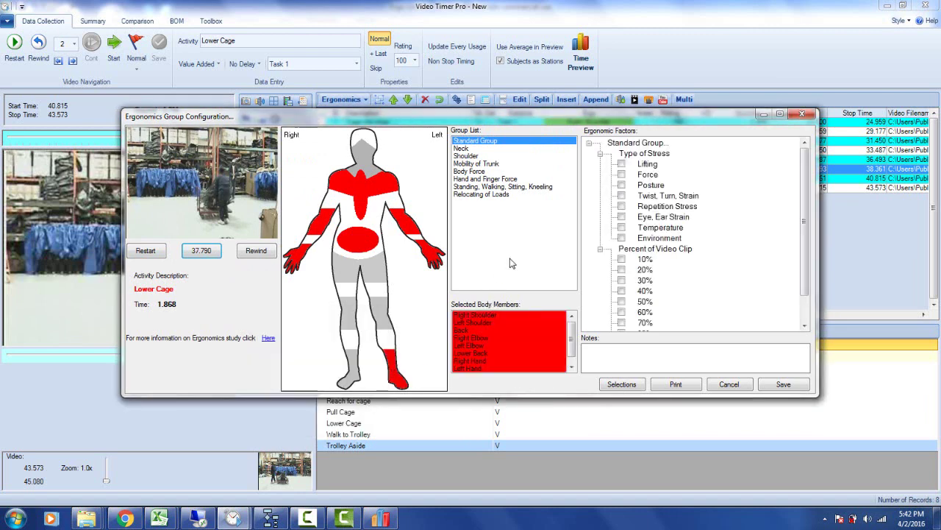
left_click(622, 176)
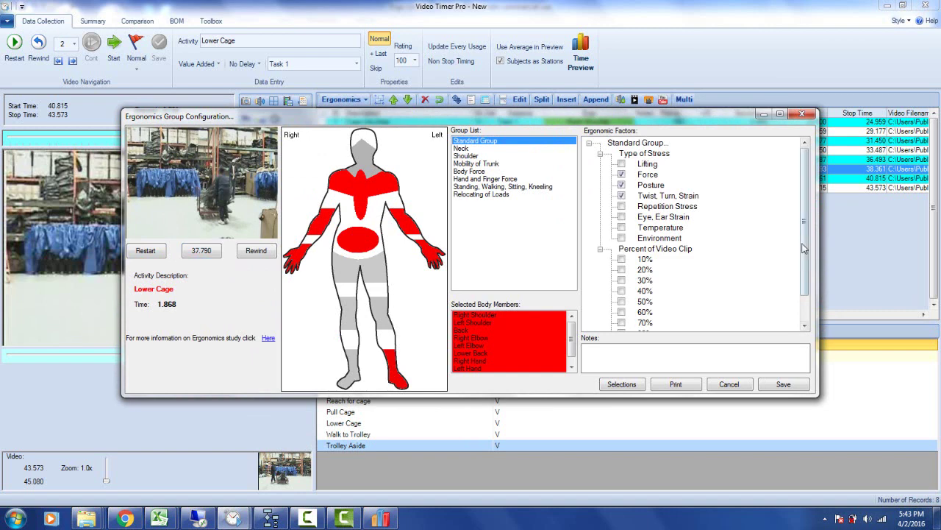
left_click_drag(805, 248, 806, 292)
left_click(622, 323)
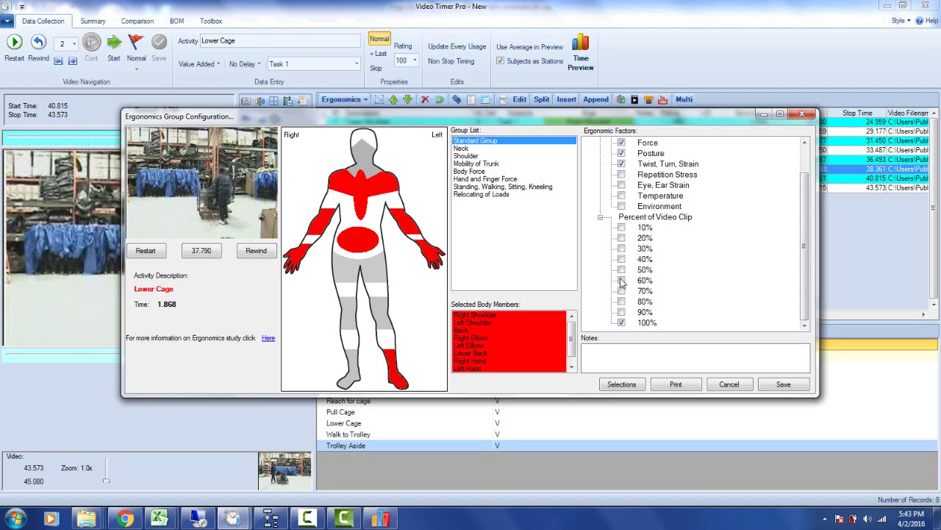
- Under Body Force, tick A+ (push up) and 80- <120 N, then save
left_click(473, 172)
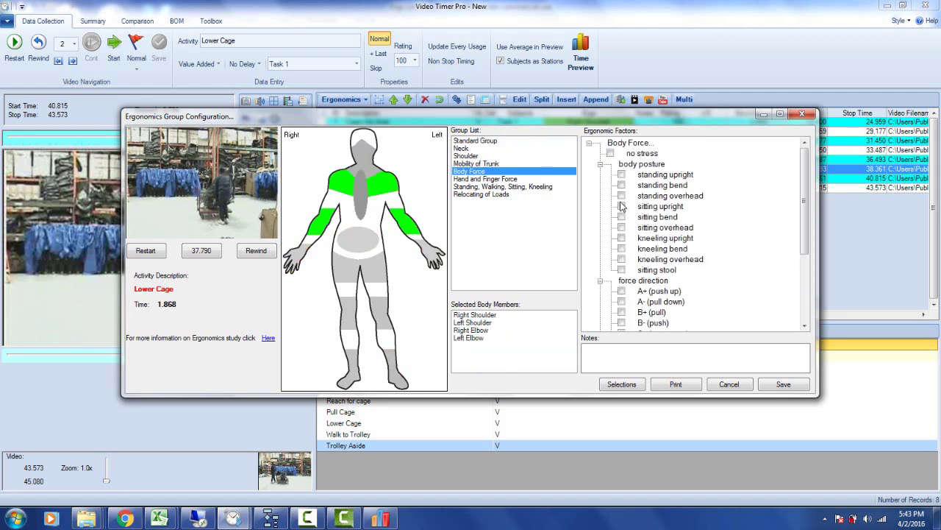
scroll(804, 219, "down", 2)
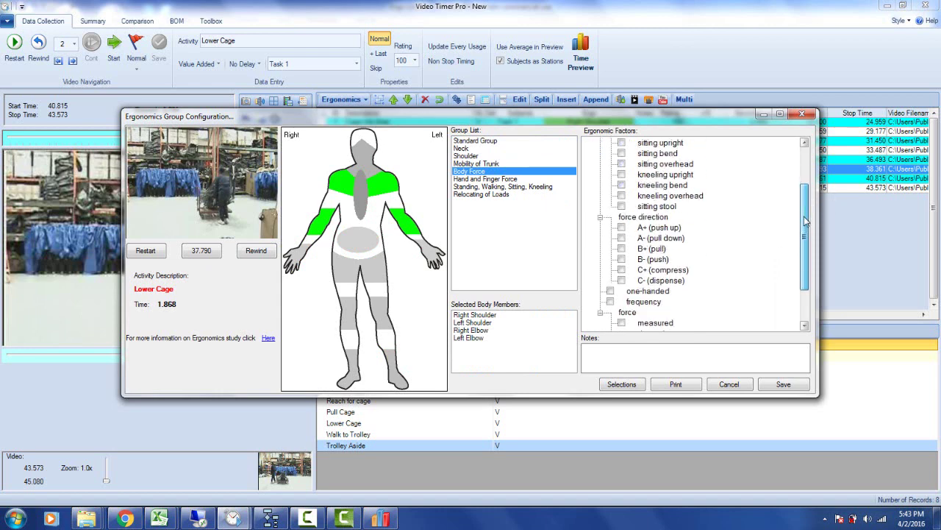
left_click(622, 228)
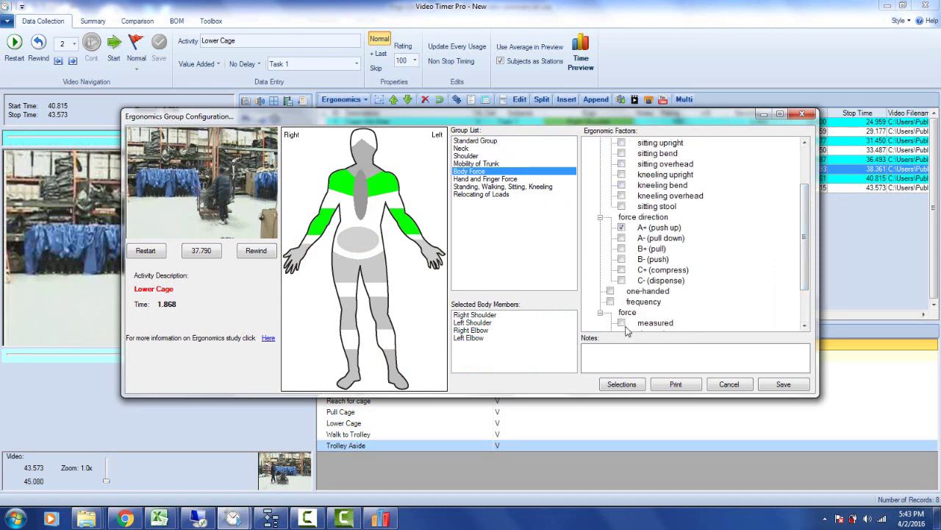
scroll(818, 224, "down", 2)
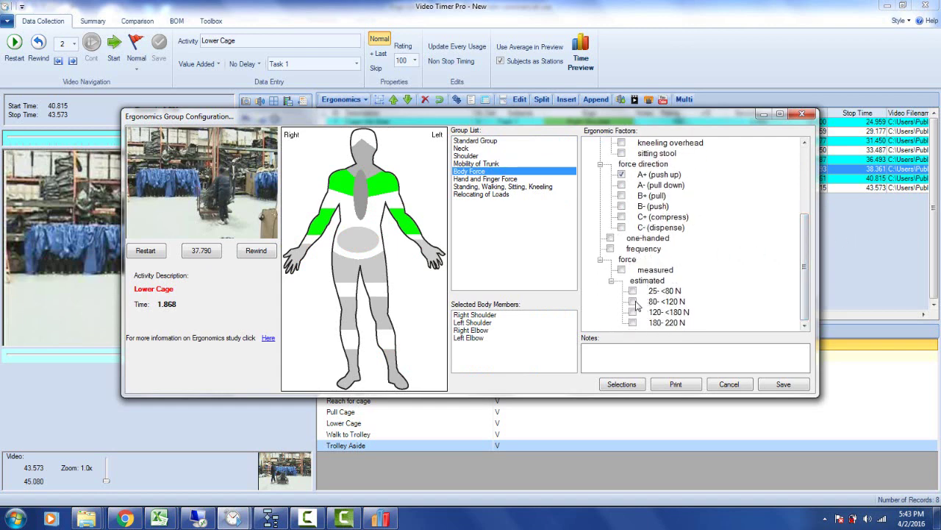
left_click(634, 302)
left_click(783, 383)
double_click(593, 178)
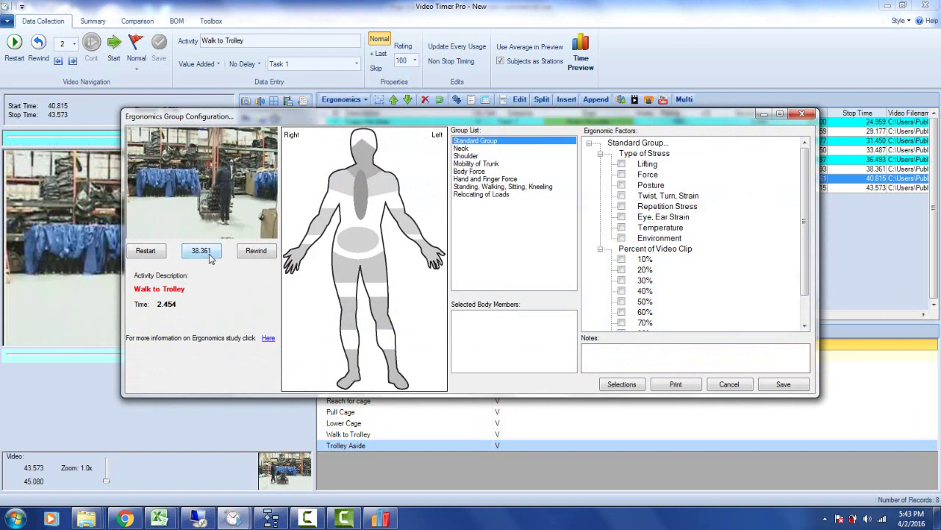
left_click(211, 255)
left_click(725, 385)
- Give Trolley Aside's right shoulder, elbow and hand light-to-moderate stress
left_click(568, 189)
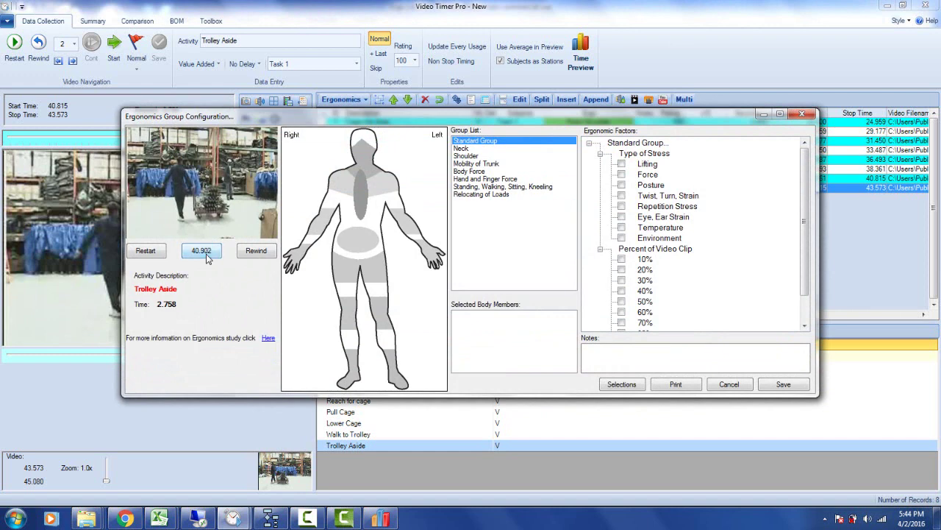
left_click(334, 188)
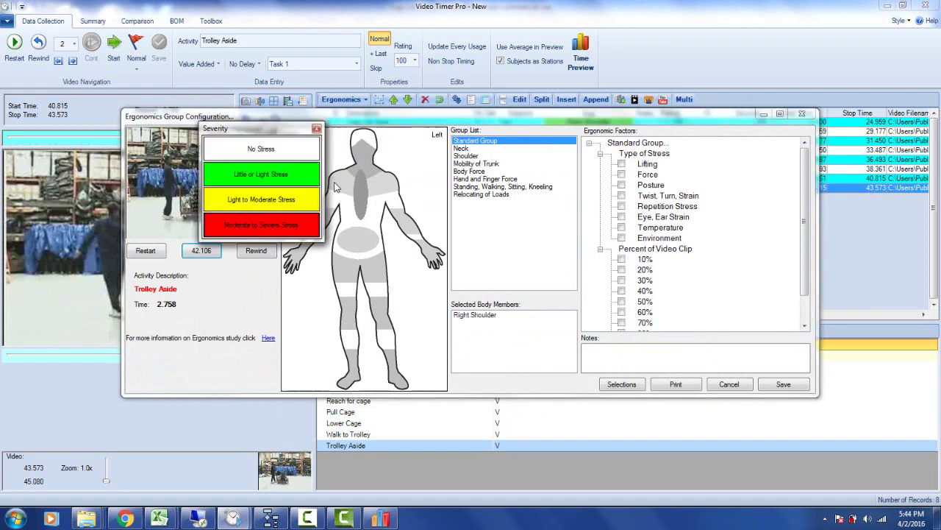
left_click(317, 199)
left_click(321, 220)
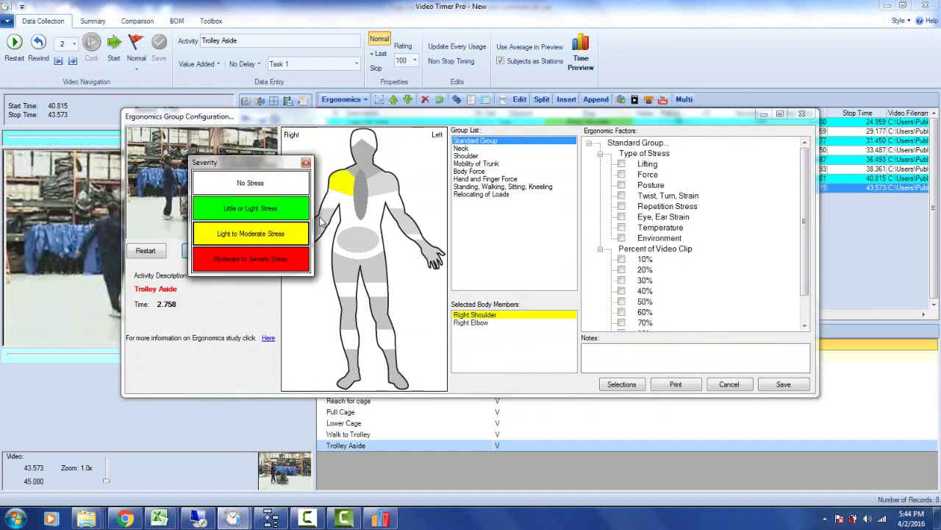
left_click(280, 234)
left_click(294, 259)
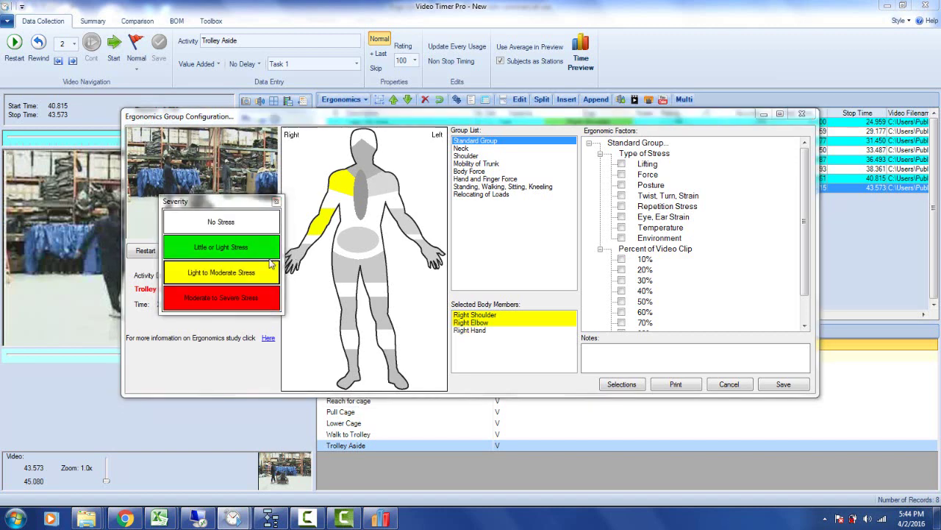
left_click(221, 272)
- Rate left shoulder little or light, left elbow and hand light to moderate, and tick B+ (pull)
left_click(373, 200)
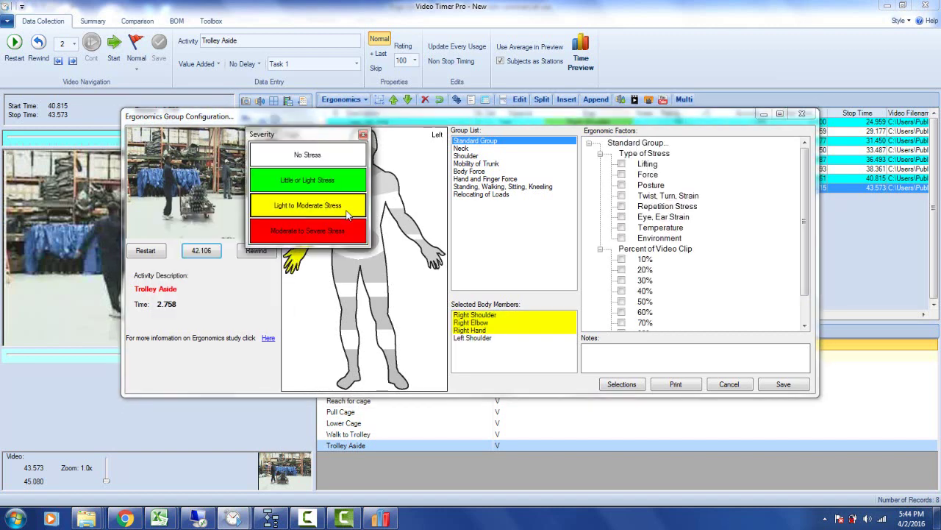
left_click(338, 184)
left_click(401, 224)
left_click(467, 233)
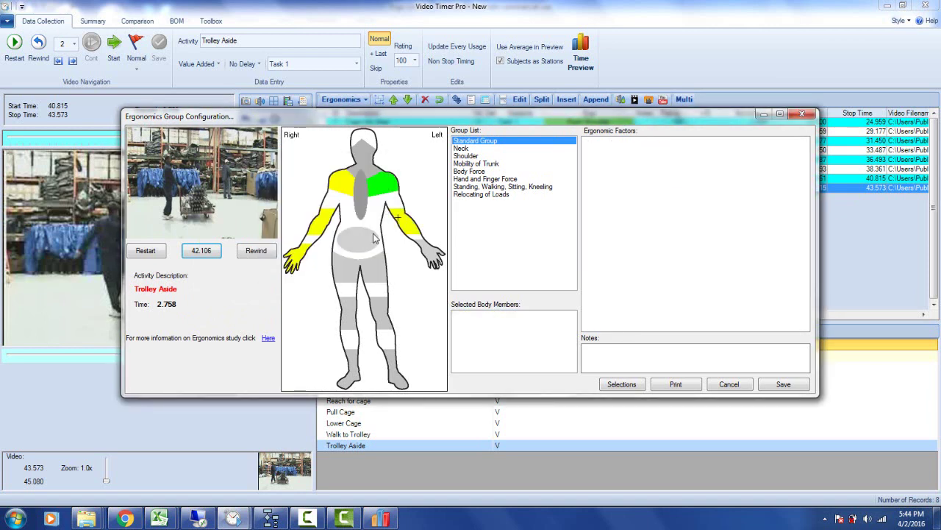
left_click(430, 254)
left_click(353, 264)
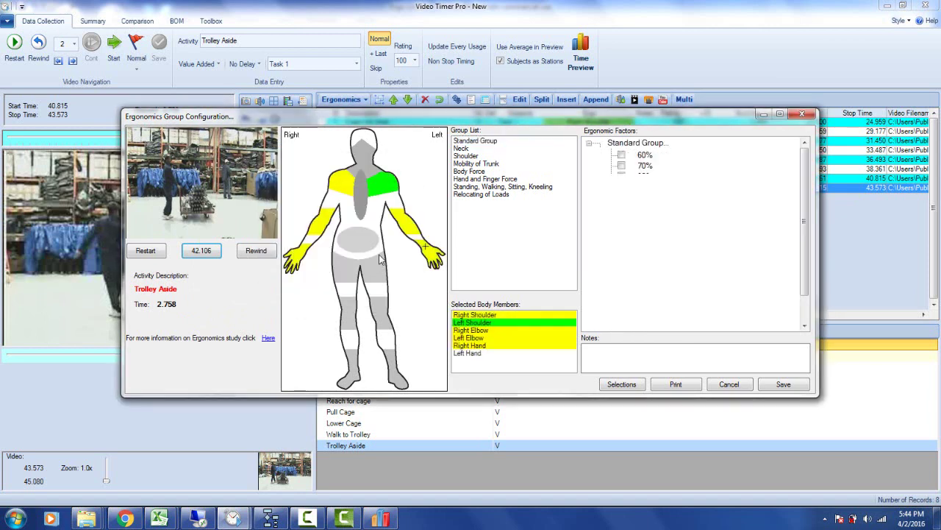
left_click(479, 172)
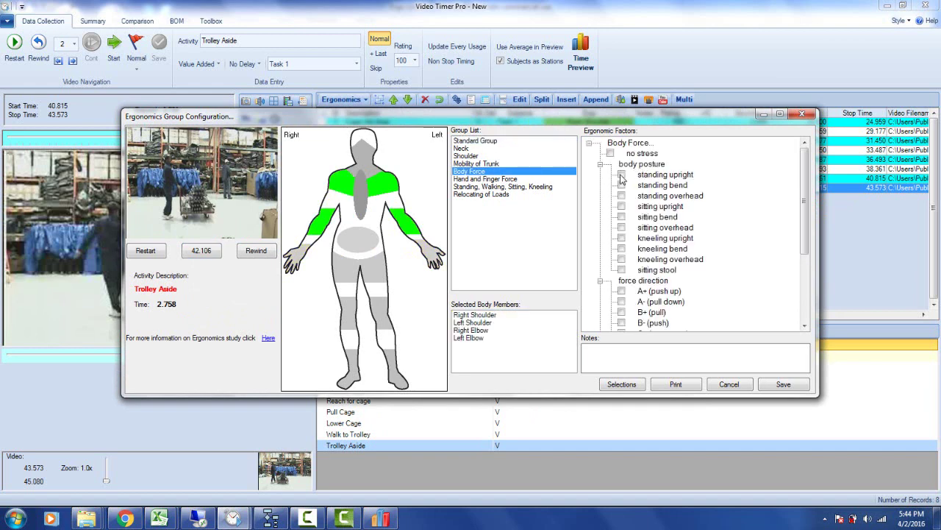
left_click(621, 312)
left_click(782, 384)
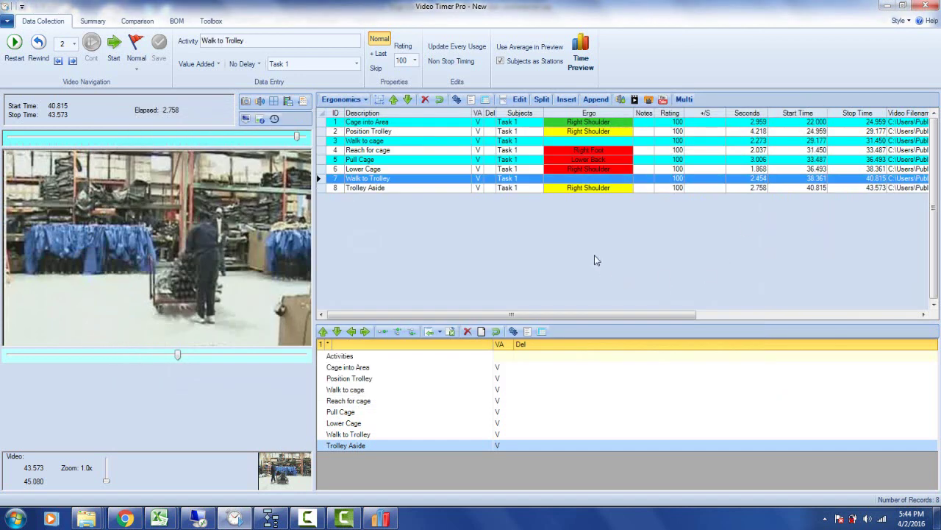